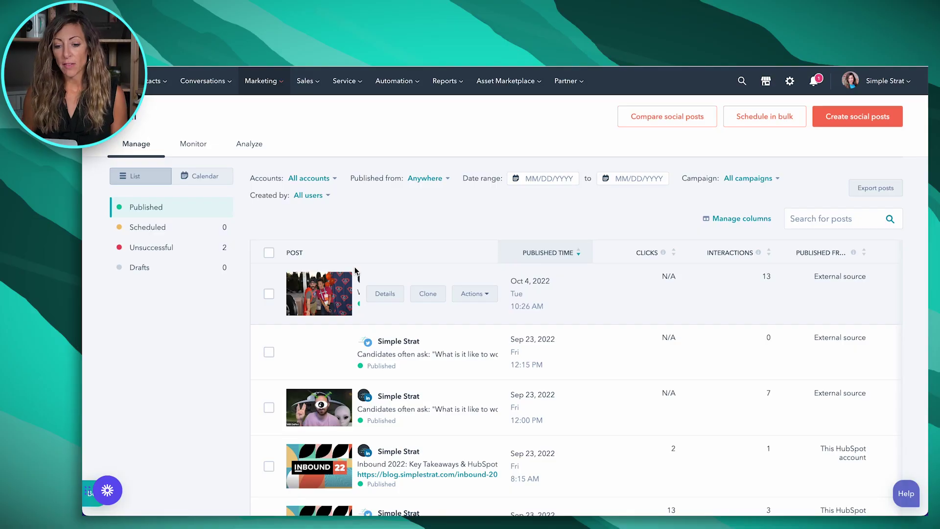
- Open the Social tool from the Marketing menu and switch to its Monitor inbox streams
click(269, 84)
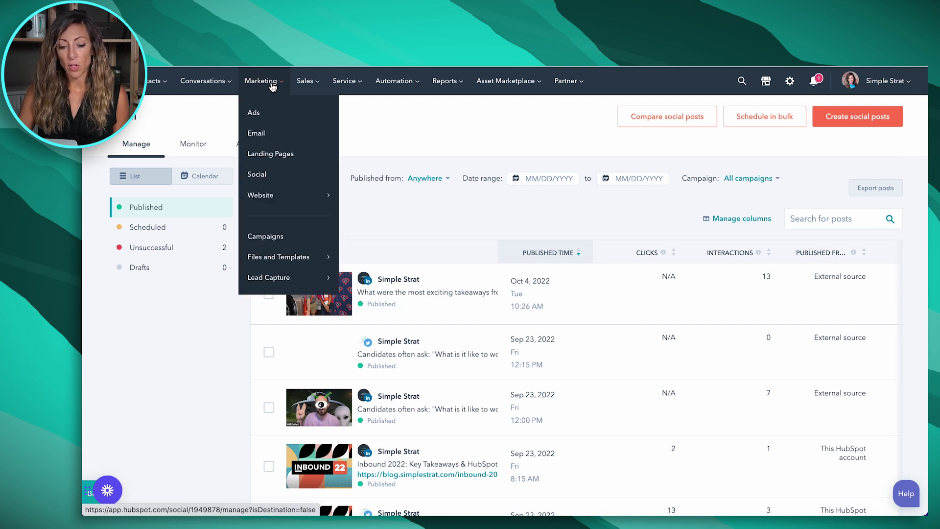
click(272, 174)
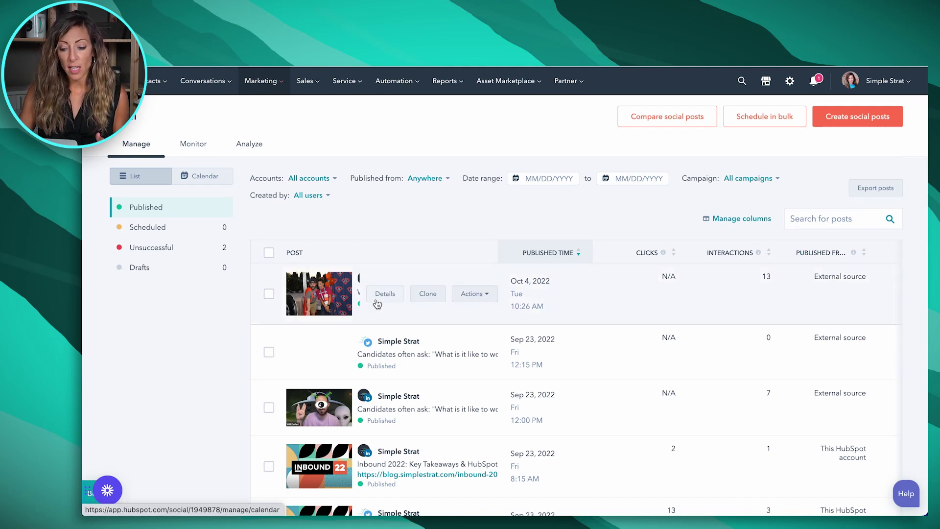
mouse_move(411, 350)
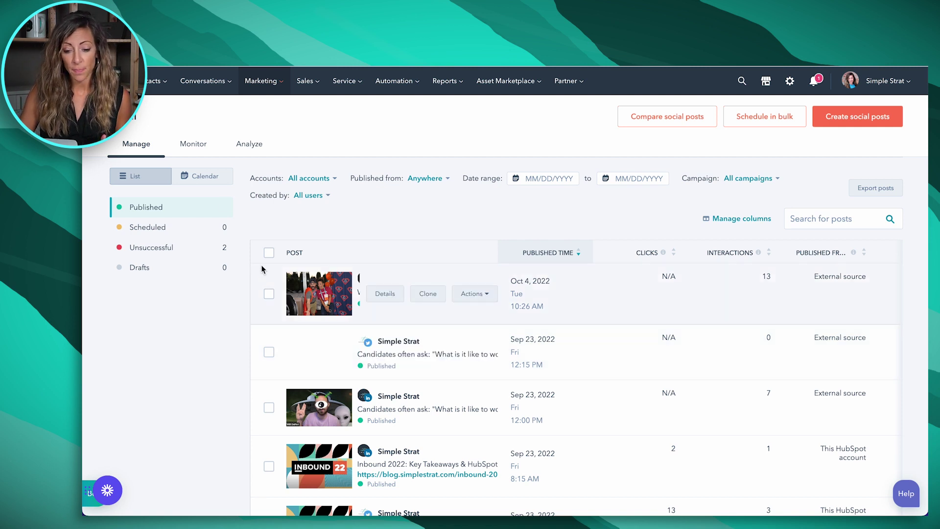
click(194, 144)
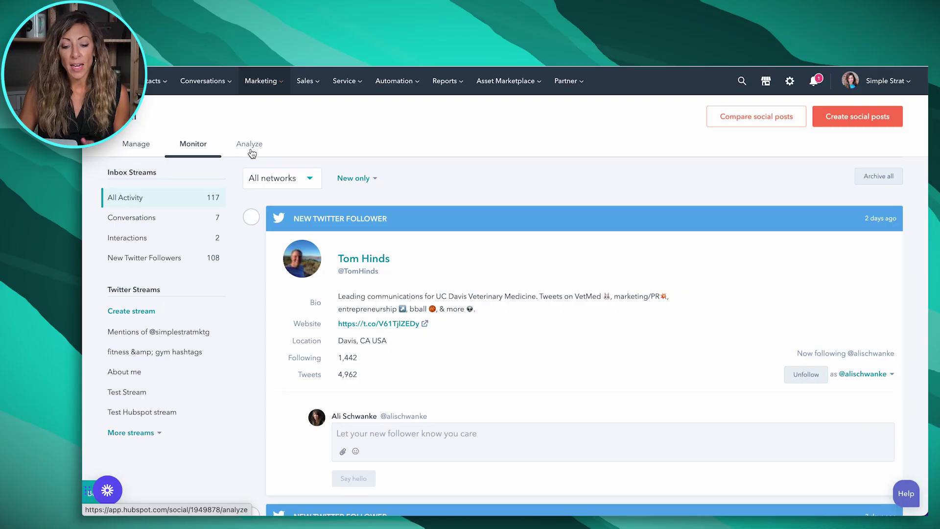
- Switch the social tool to the Analyze view
click(251, 153)
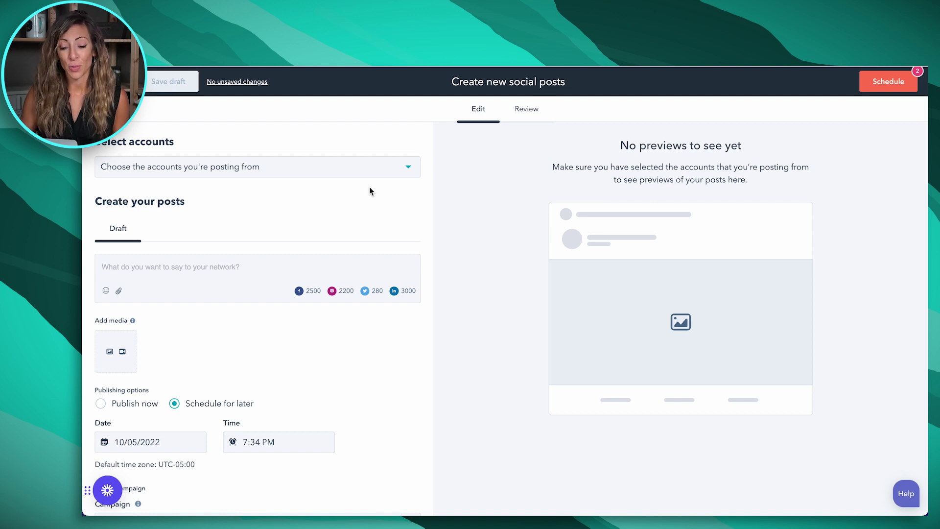
- Select the Simple Strat Facebook, Instagram, Twitter and LinkedIn accounts, excluding the personal Twitter and LinkedIn profiles
click(355, 171)
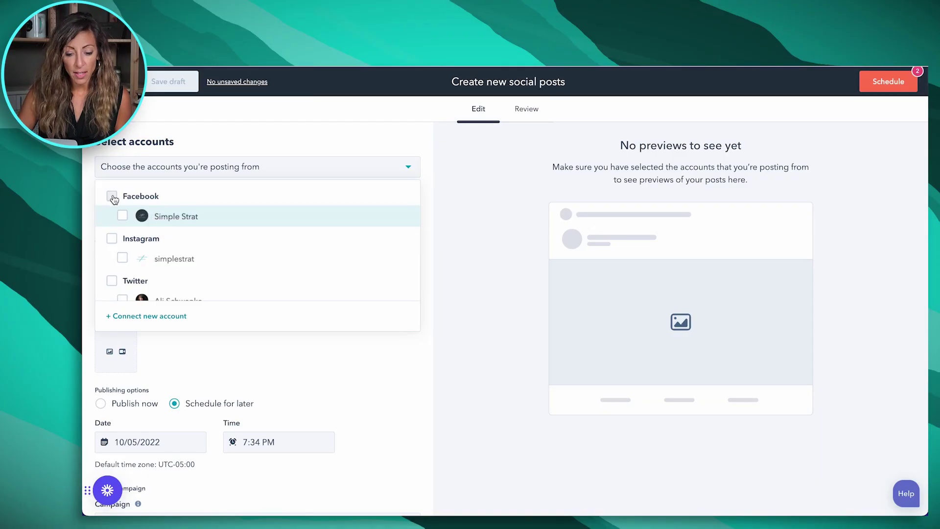
click(111, 196)
click(113, 240)
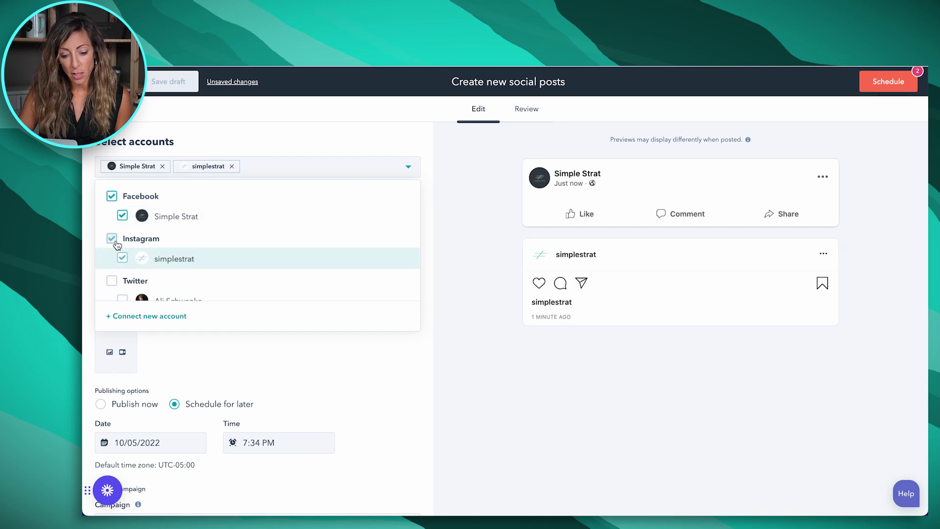
scroll(119, 260, down, 1)
click(112, 249)
scroll(130, 267, down, 1)
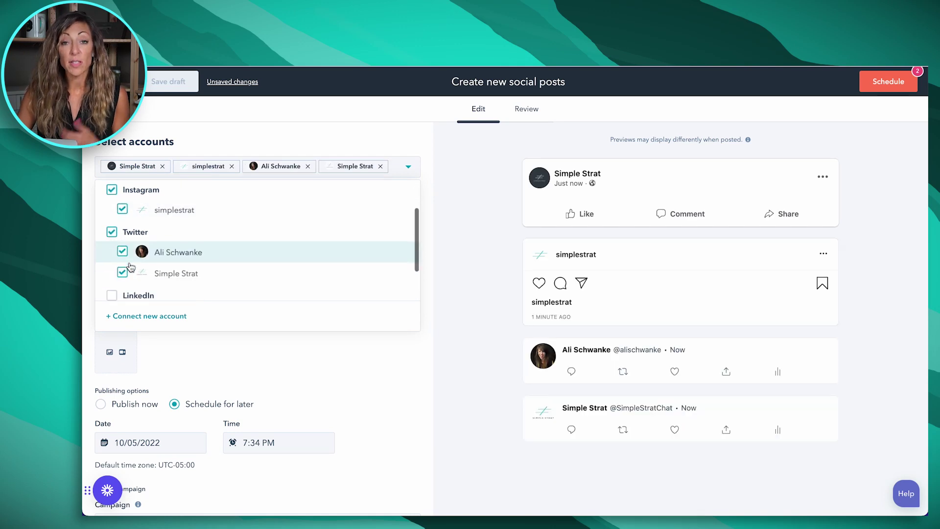
click(122, 251)
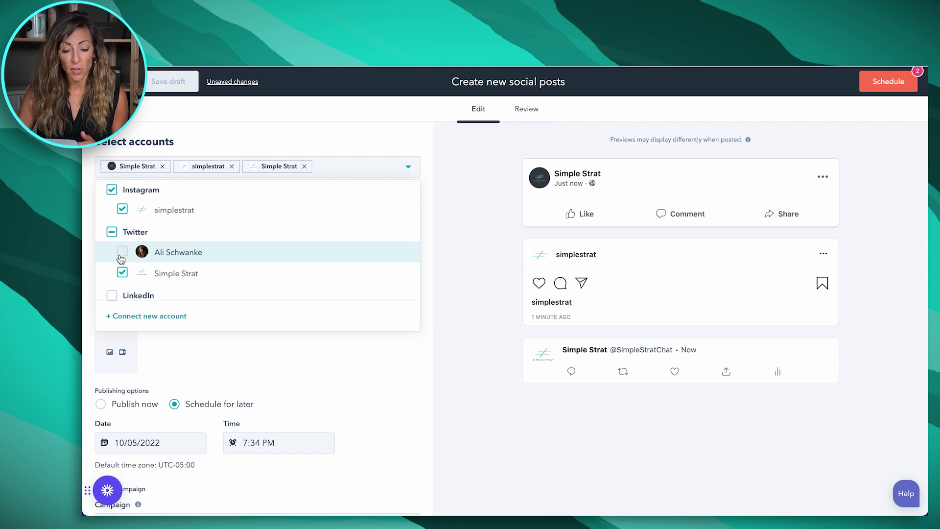
scroll(121, 258, down, 3)
click(112, 245)
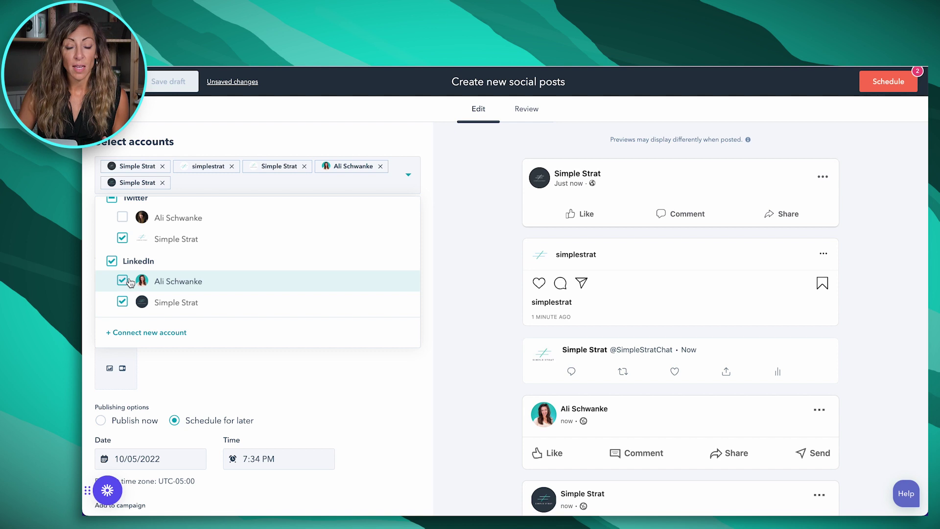
click(124, 280)
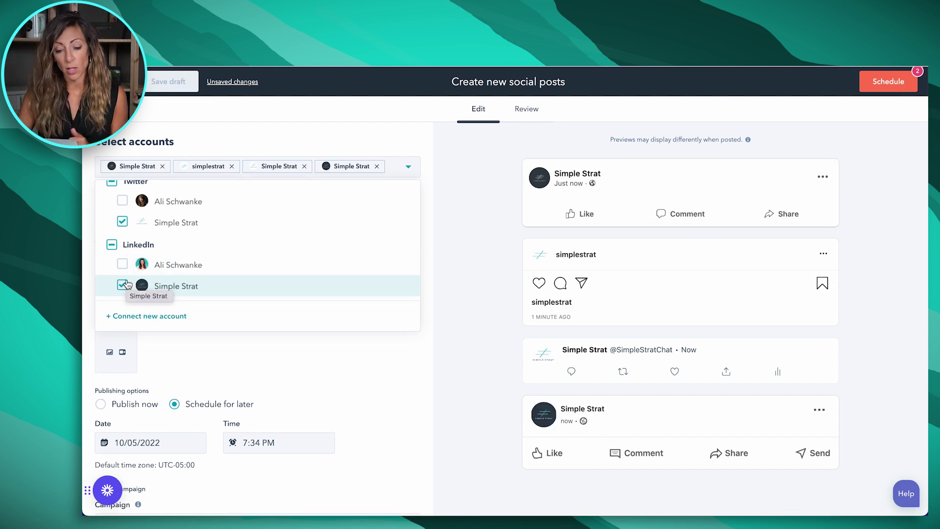
click(184, 140)
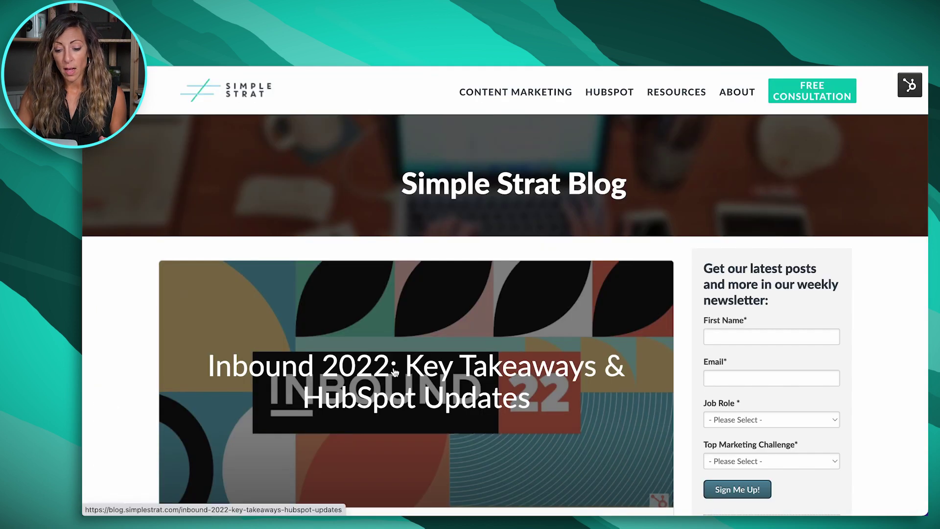
- Open the 'Inbound 2022: Key Takeaways & HubSpot Updates' post and copy the Strategy shift opening sentence
scroll(394, 369, down, 3)
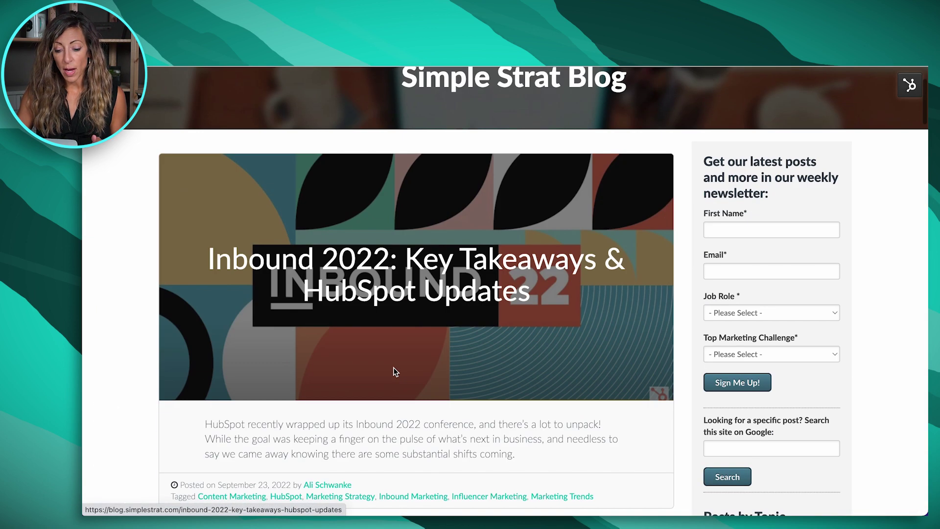
click(402, 288)
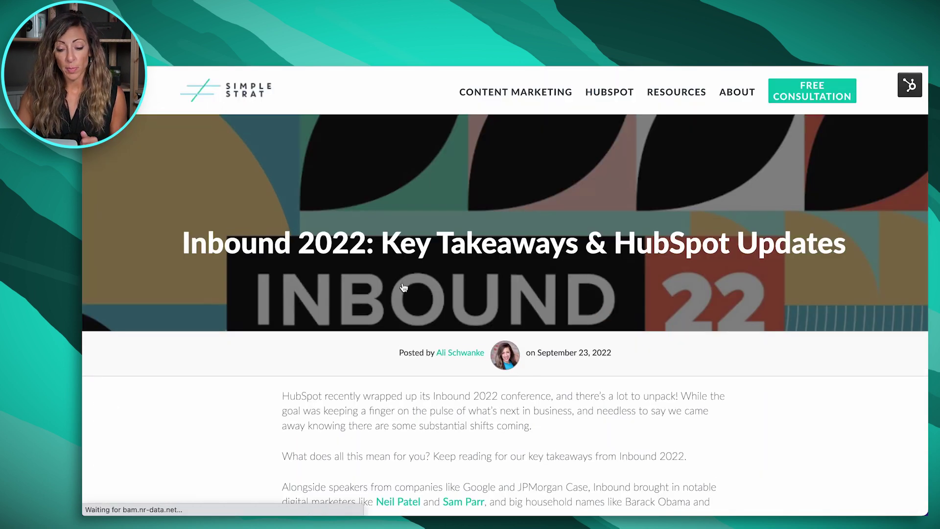
scroll(402, 288, down, 10)
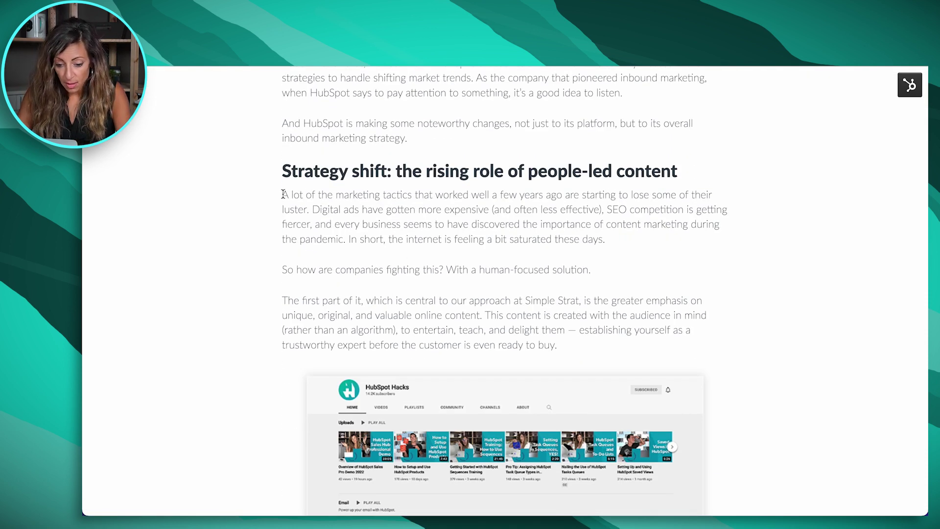
drag(283, 193, 304, 206)
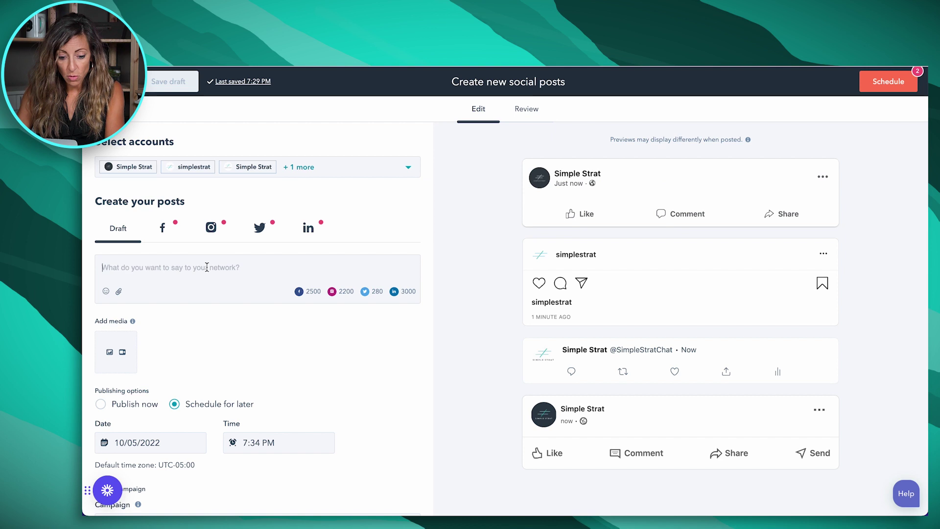
text(A lot of the marketing tactics that worked well a few years ago are starting to lose some of their luster.)
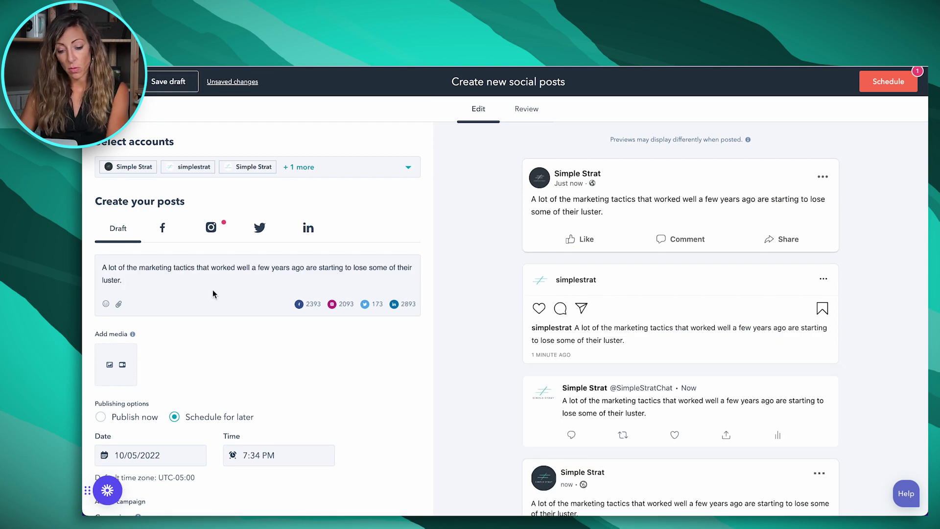
text(What's work)
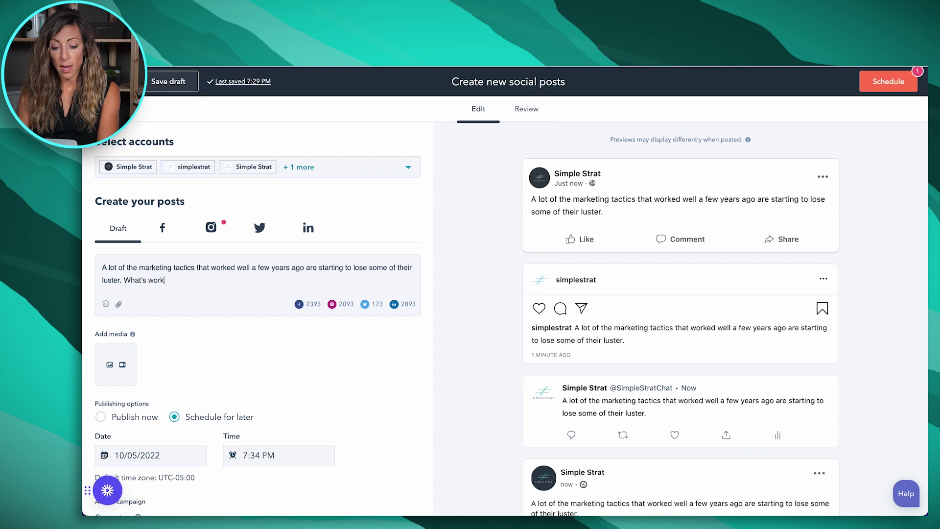
text(ing now? Our @inbound recap has)
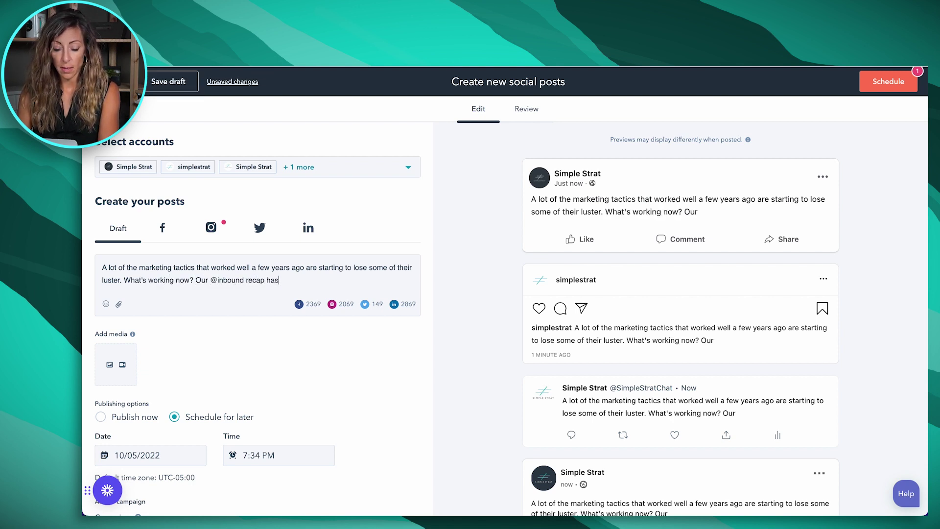
text( more:)
mouse_move(333, 37)
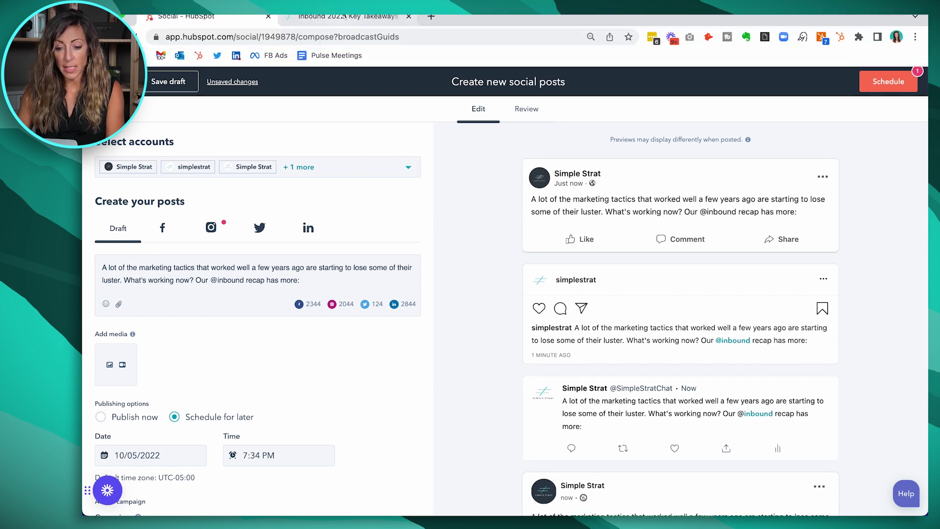
click(342, 16)
click(343, 37)
key(ctrl+c)
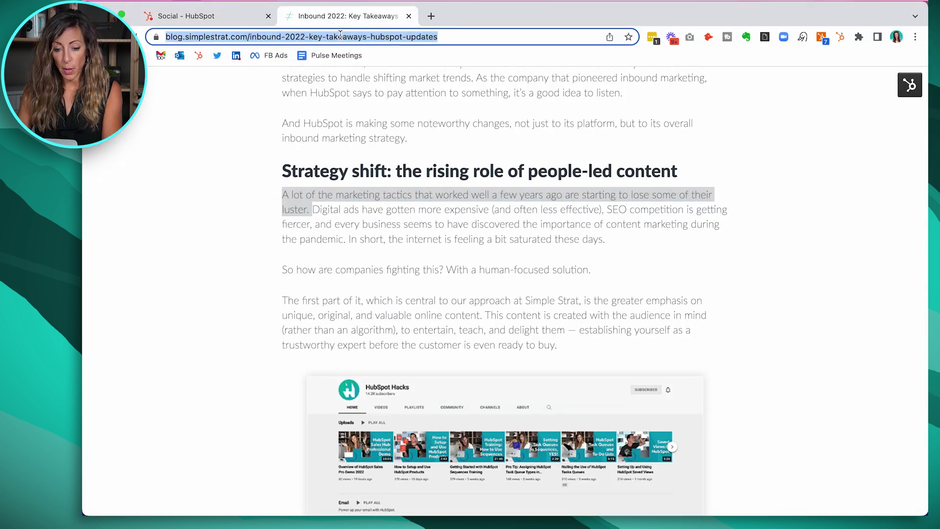
click(227, 14)
key(ctrl+v)
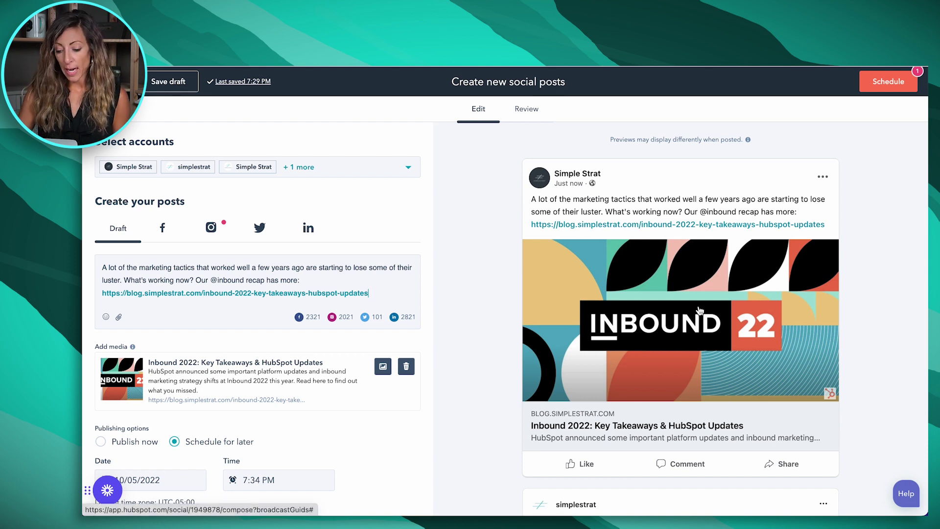
scroll(710, 360, down, 3)
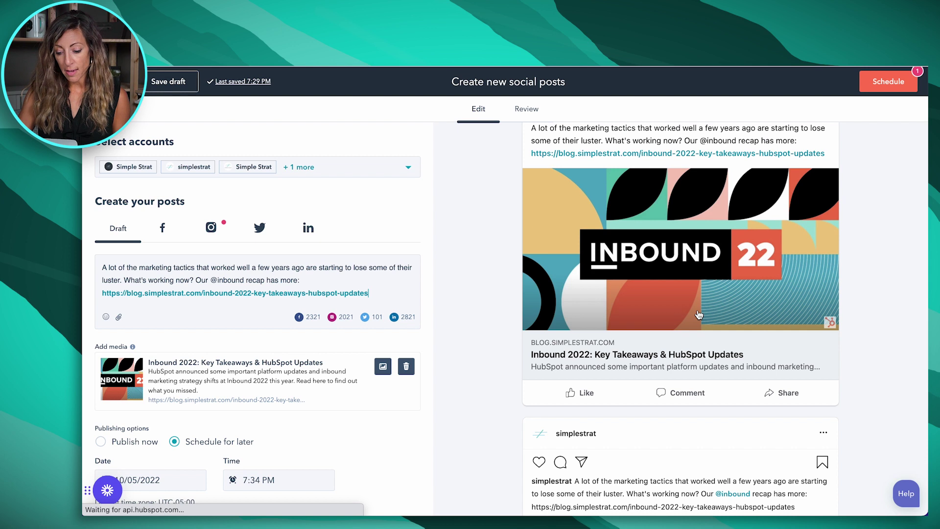
scroll(703, 318, down, 10)
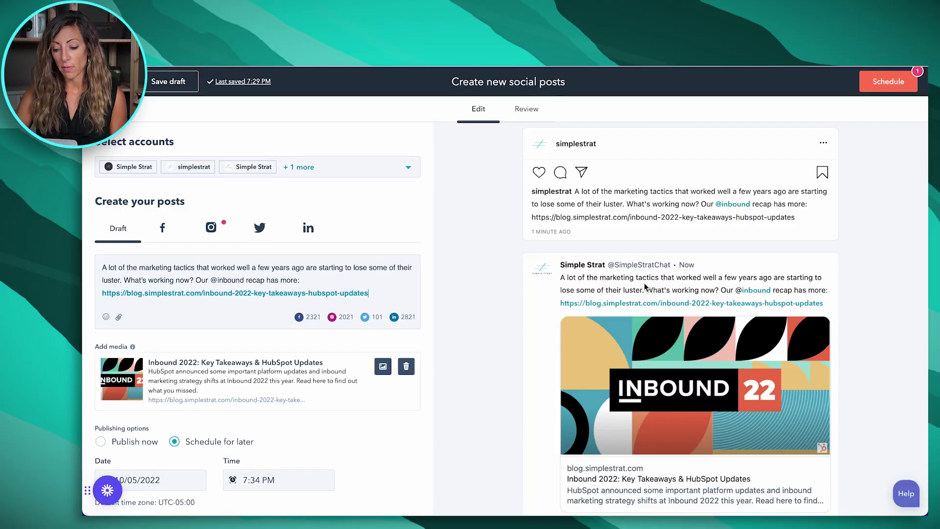
scroll(689, 343, down, 3)
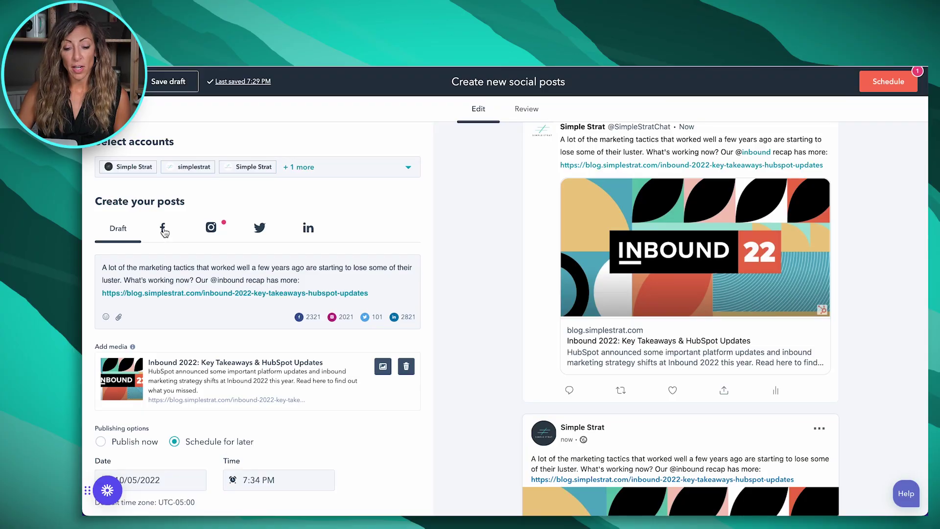
click(163, 229)
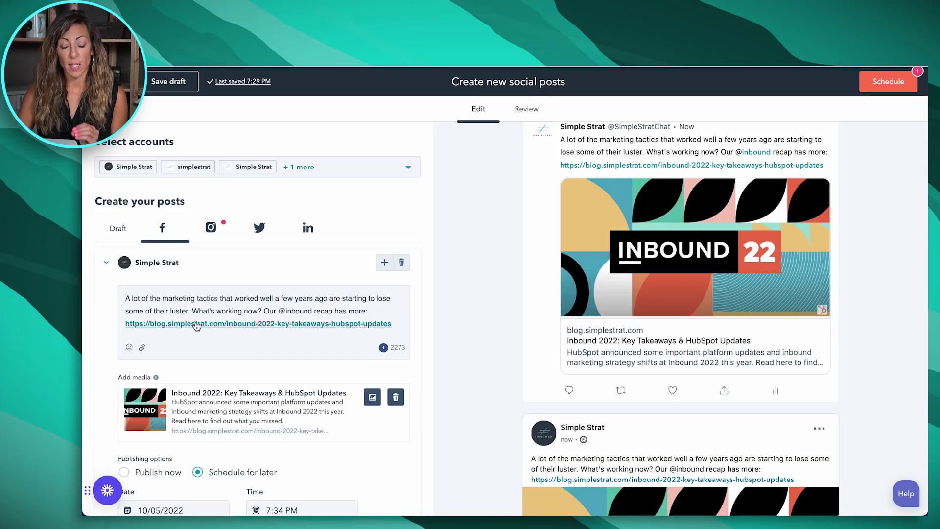
click(287, 309)
key(BackSpace)
key(Delete)
text(I)
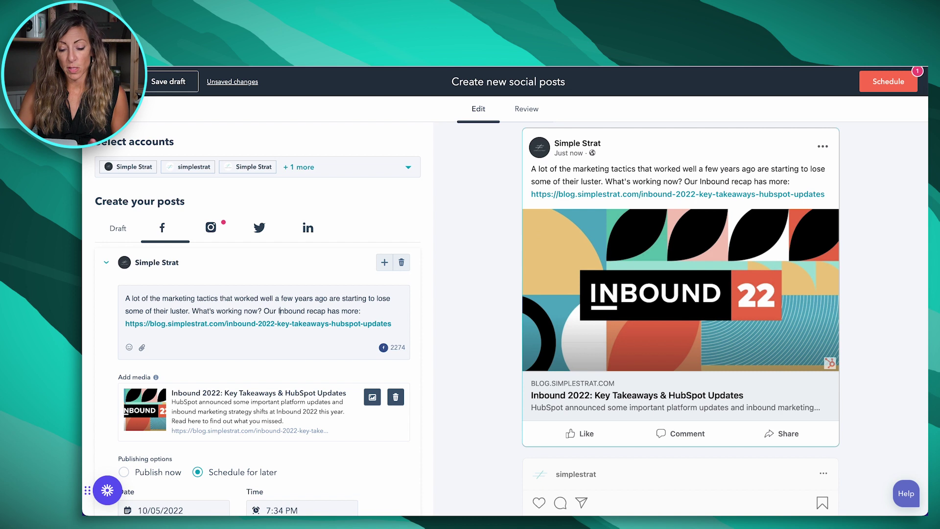
scroll(325, 359, down, 4)
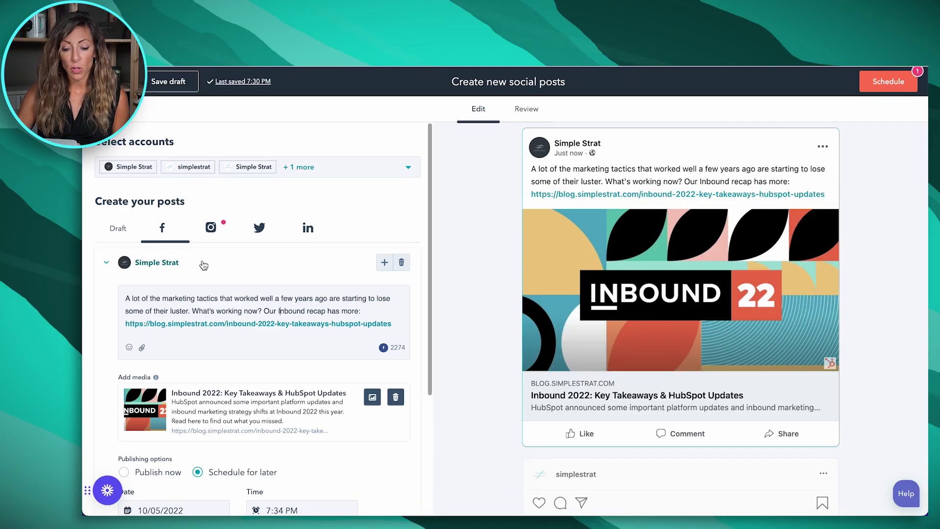
click(210, 229)
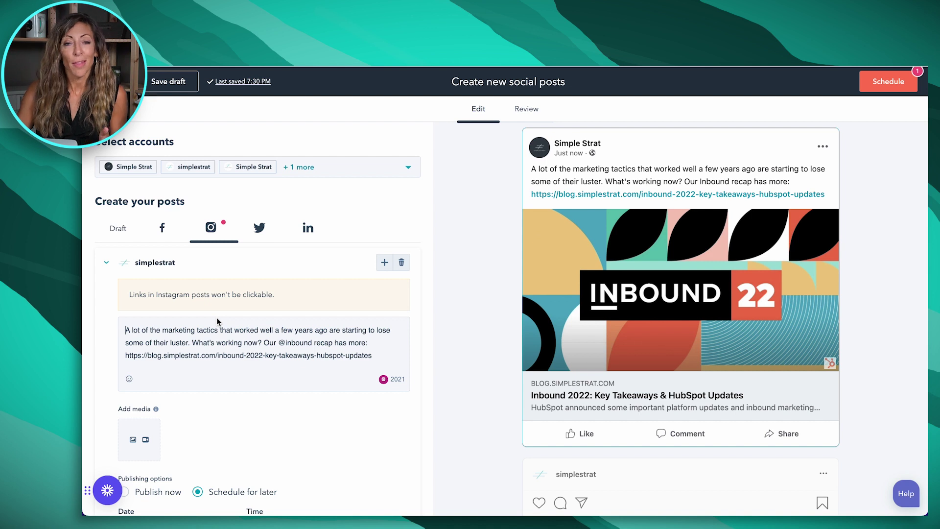
- In the Instagram text, drop the @ and replace the colon with '- visit our blog or copy and paste this url to view more:'
scroll(216, 317, down, 2)
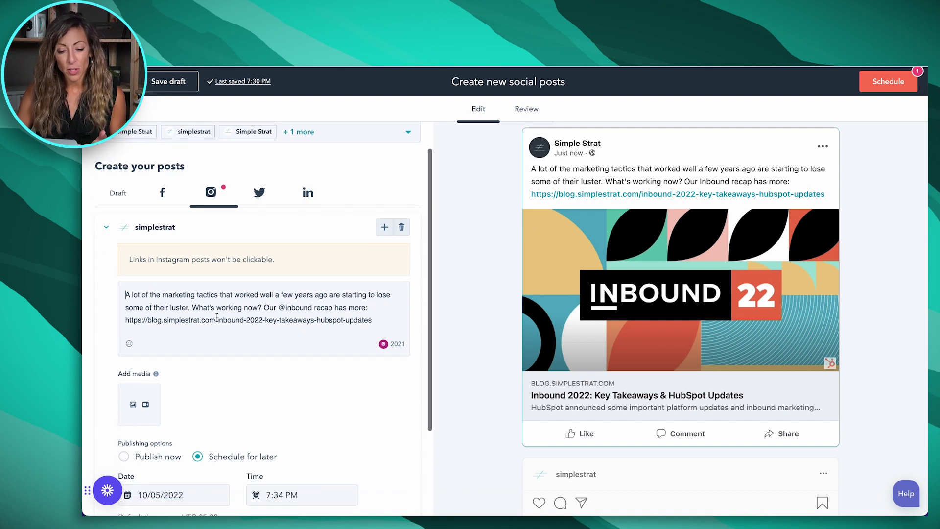
click(285, 307)
key(BackSpace)
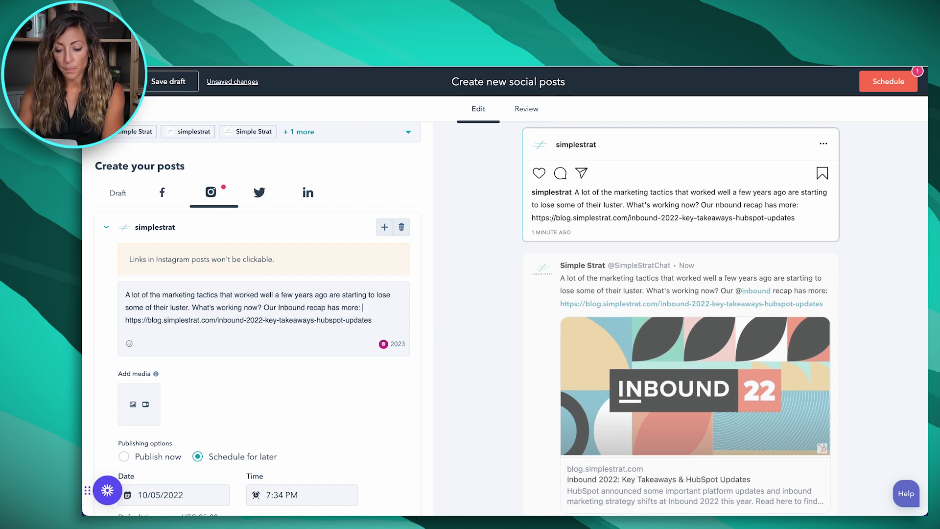
key(BackSpace)
key(BackSpace)
text(- visit our lb)
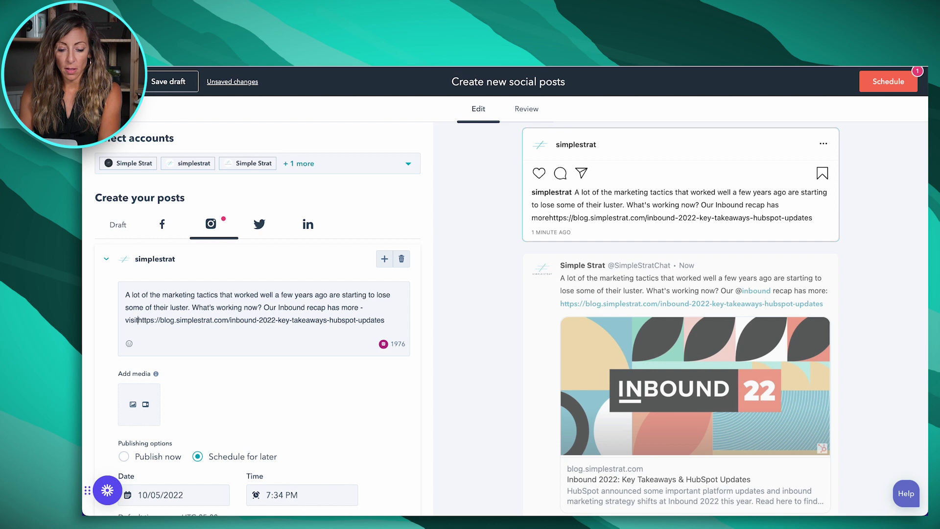
key(BackSpace)
key(BackSpace)
text(blog or copy and p)
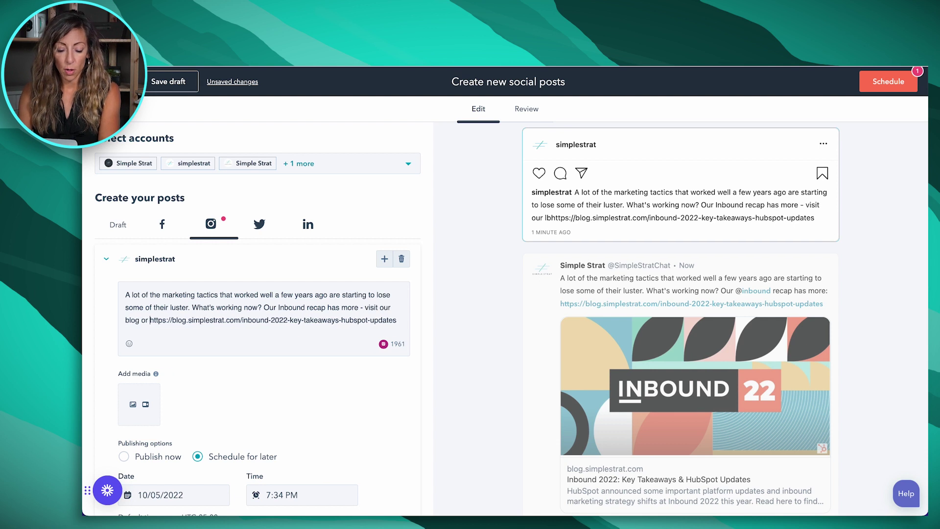
text(aste this )
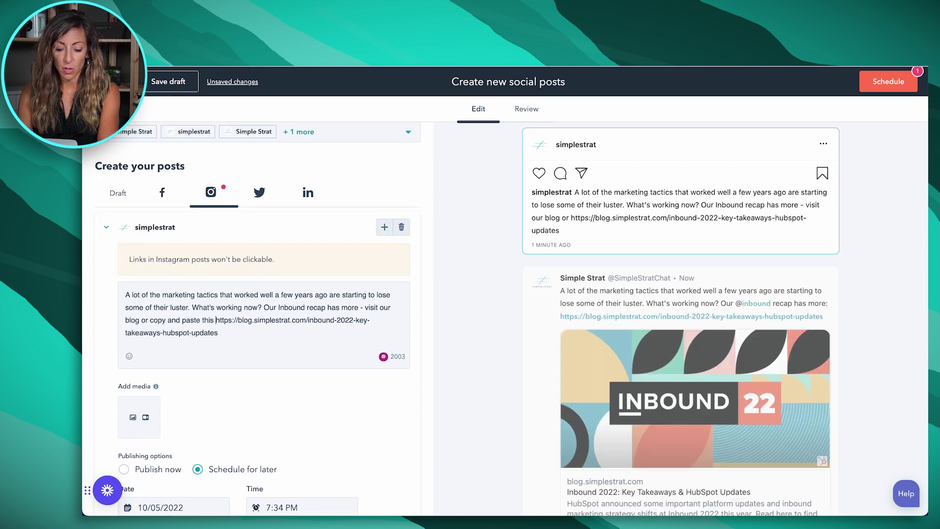
text(url to view m)
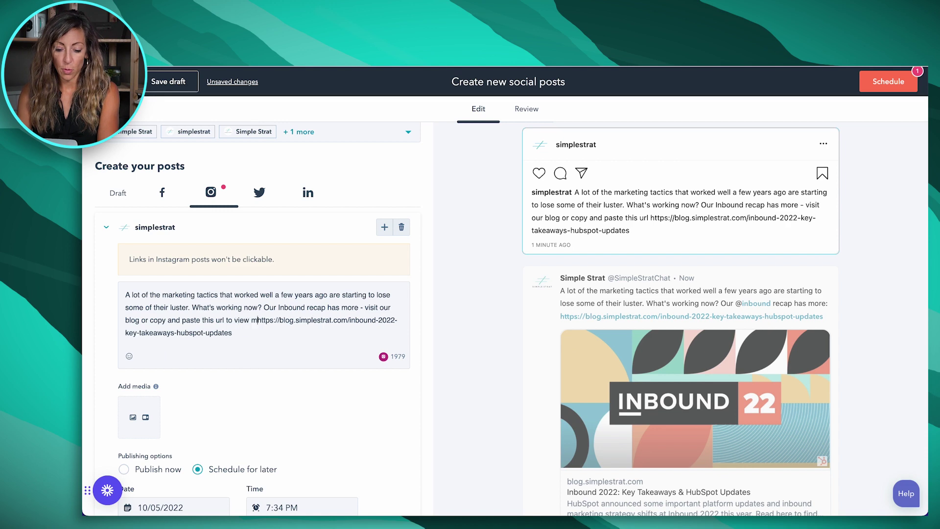
text(ore:)
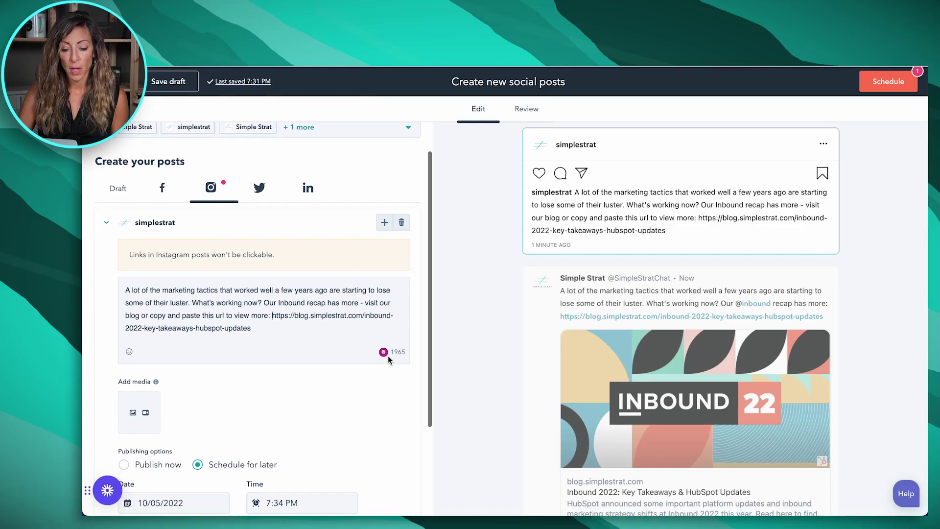
- Attach the first recent image, a megaphone illustration, to the Instagram post
scroll(177, 323, down, 3)
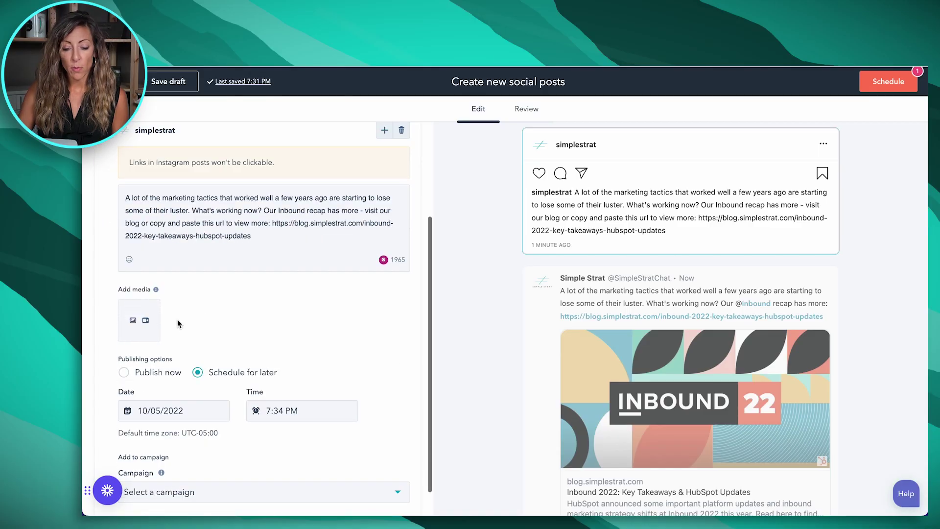
click(133, 320)
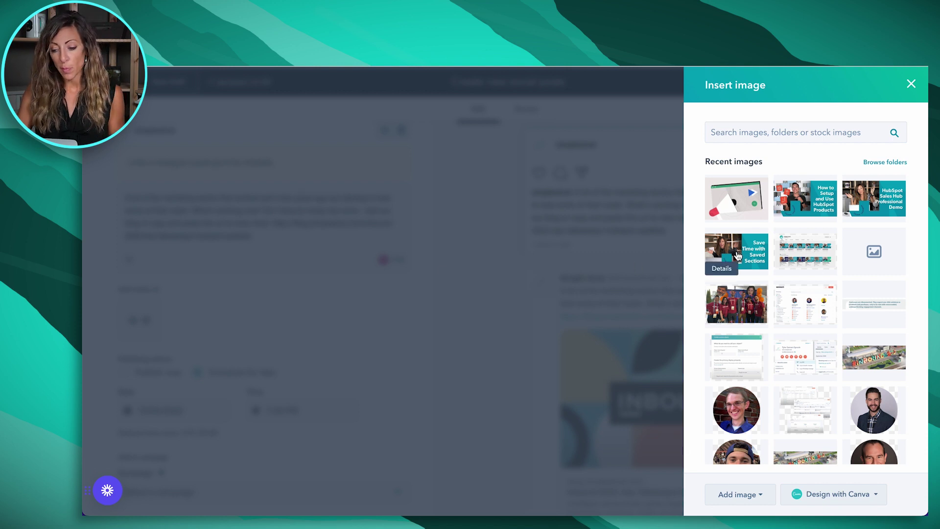
click(738, 198)
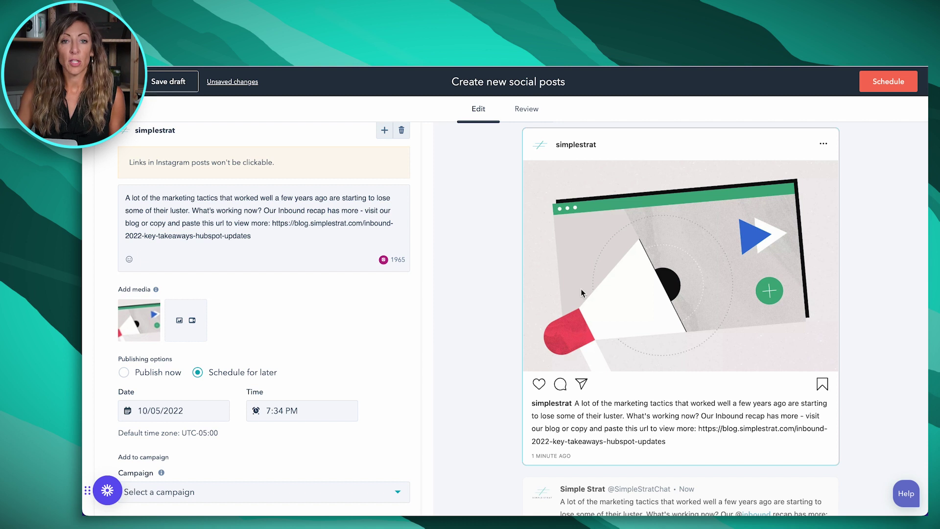
scroll(274, 348, down, 1)
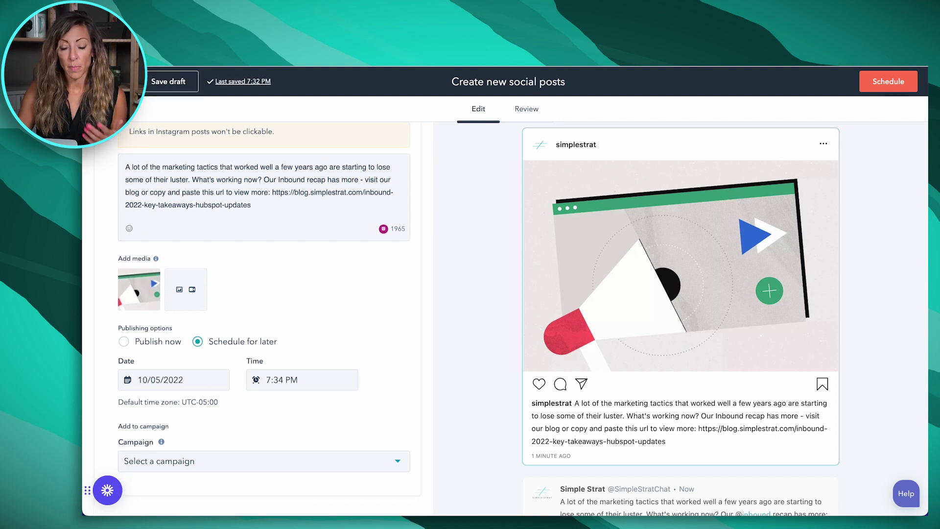
scroll(242, 293, up, 3)
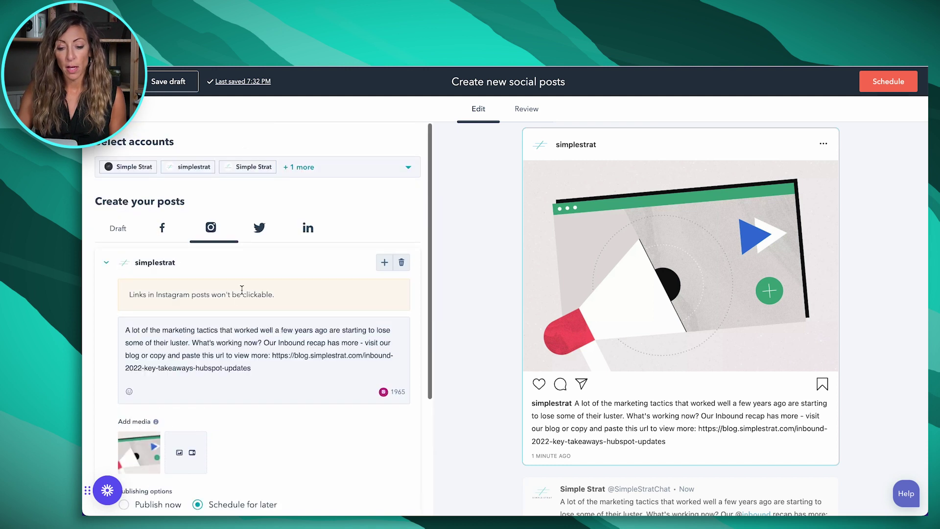
click(259, 227)
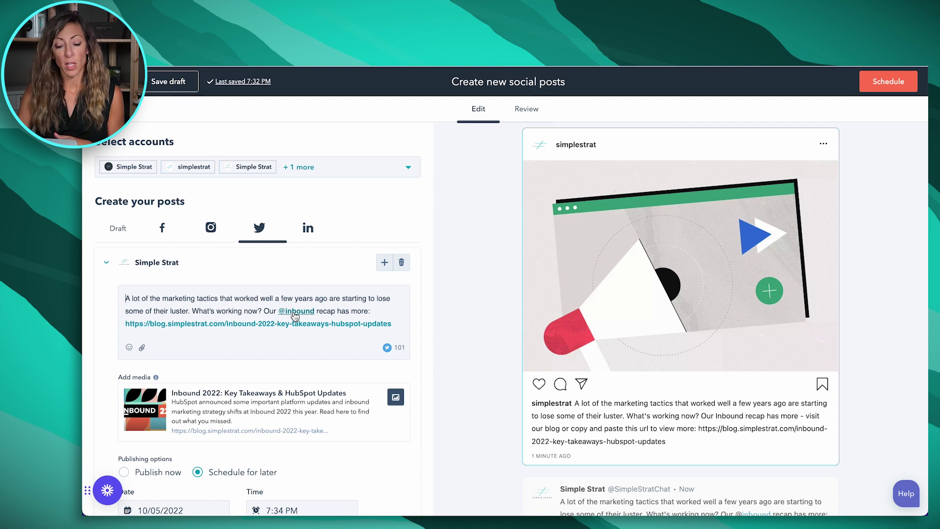
scroll(295, 315, down, 3)
click(308, 147)
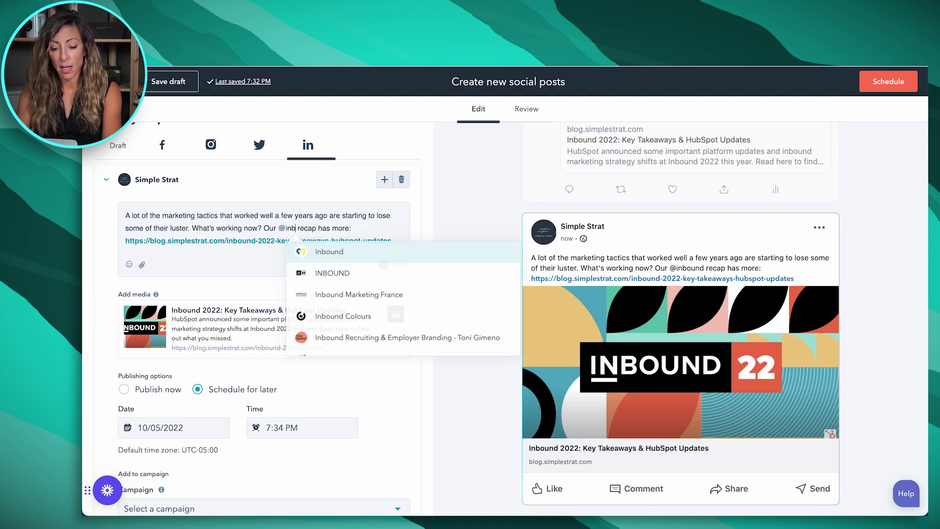
text(ound)
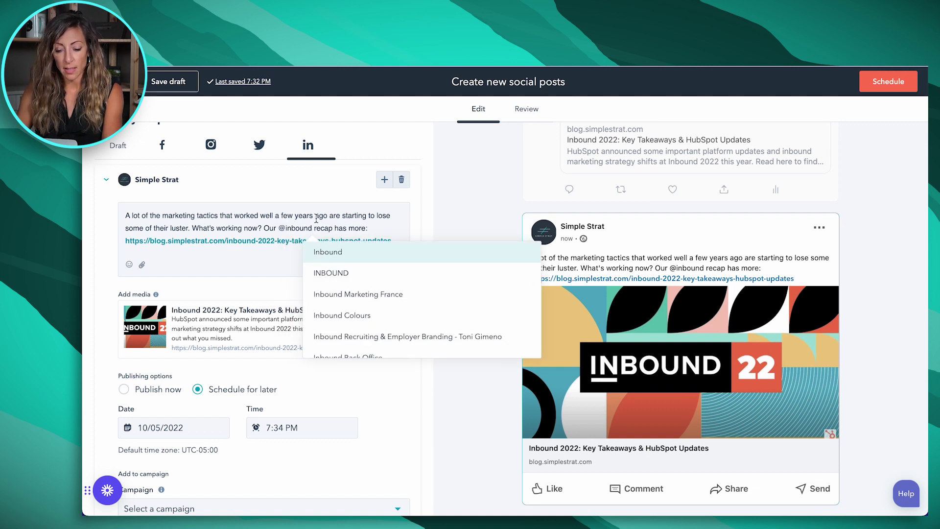
click(343, 273)
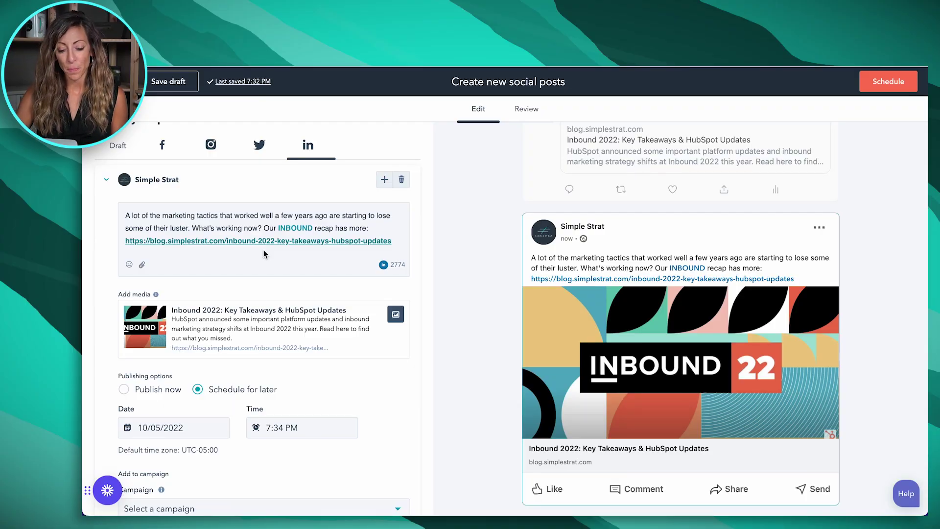
scroll(271, 443, down, 1)
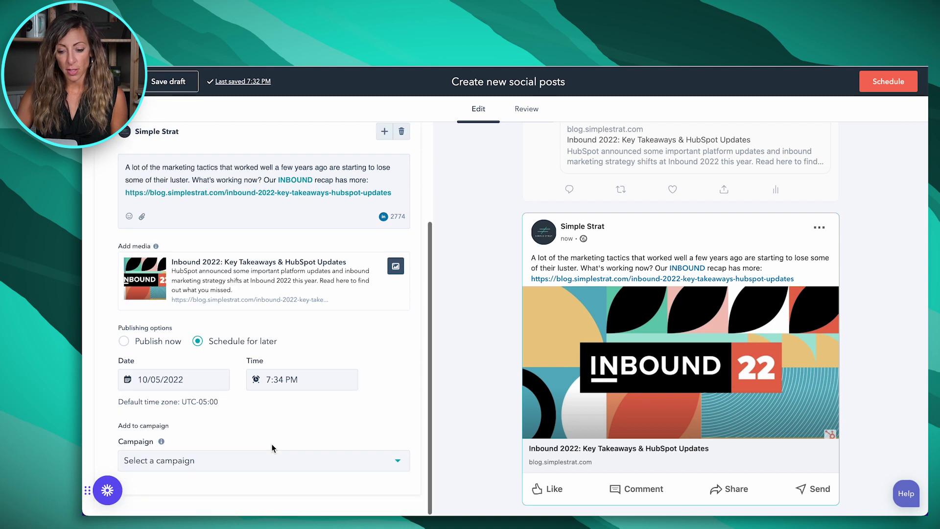
scroll(316, 312, up, 3)
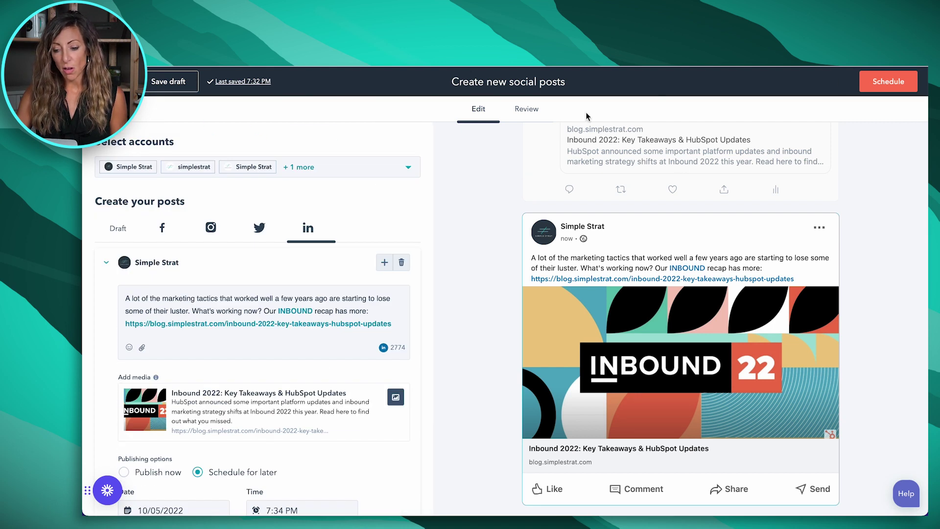
- Review all four recap posts scheduled for Wednesday, Oct 5, 2022 at 7:34 PM
click(527, 109)
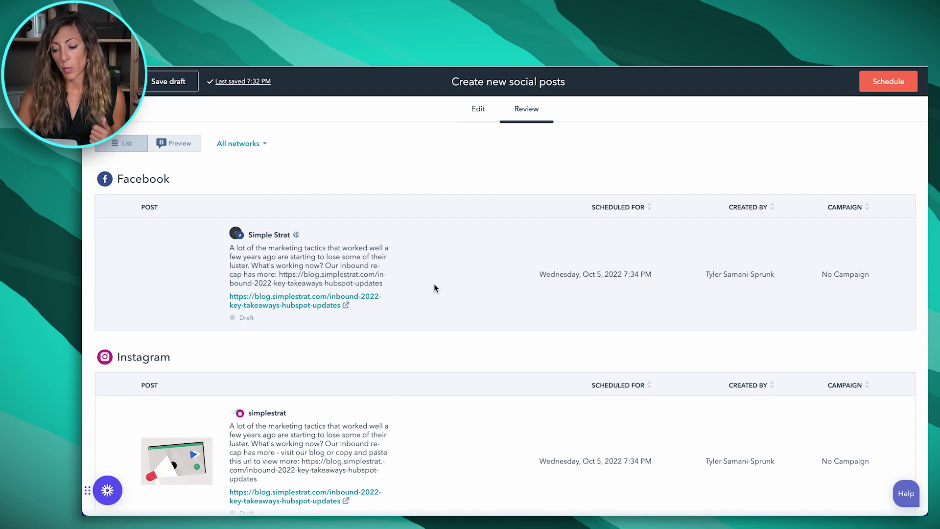
scroll(749, 339, down, 10)
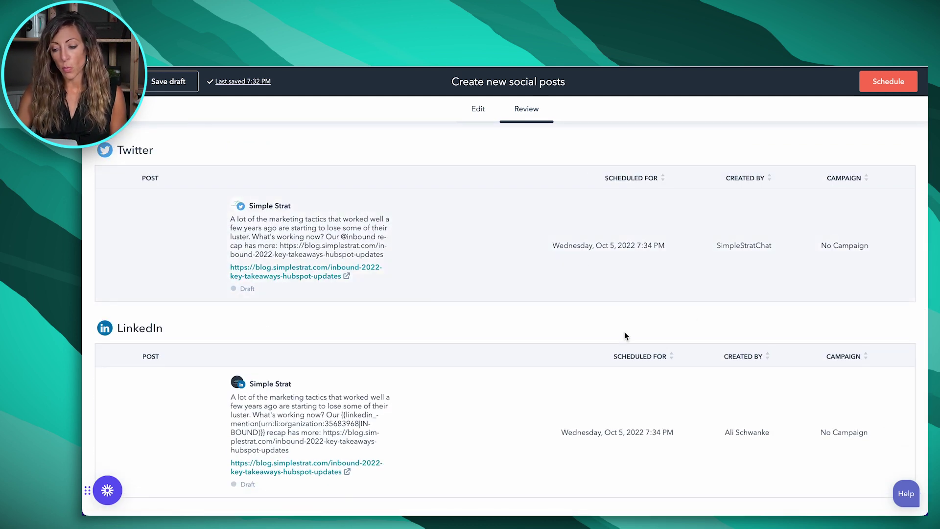
scroll(649, 334, up, 10)
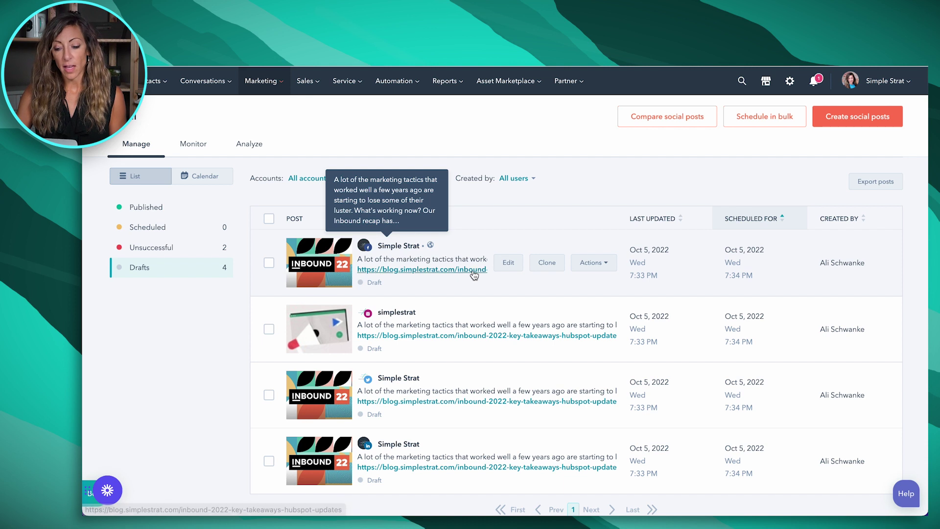
- Review the first draft's actions and social analytics, then return to the Inbound 2022 blog tab
click(592, 262)
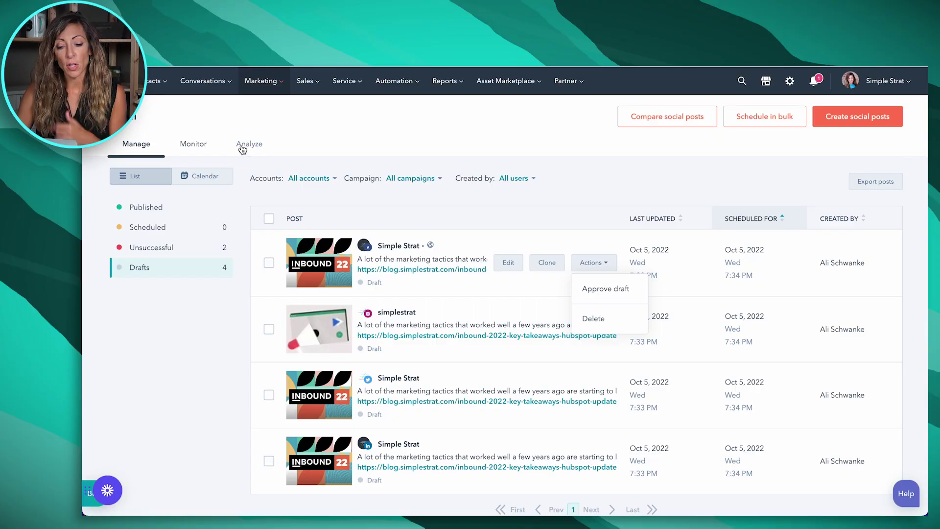
click(242, 147)
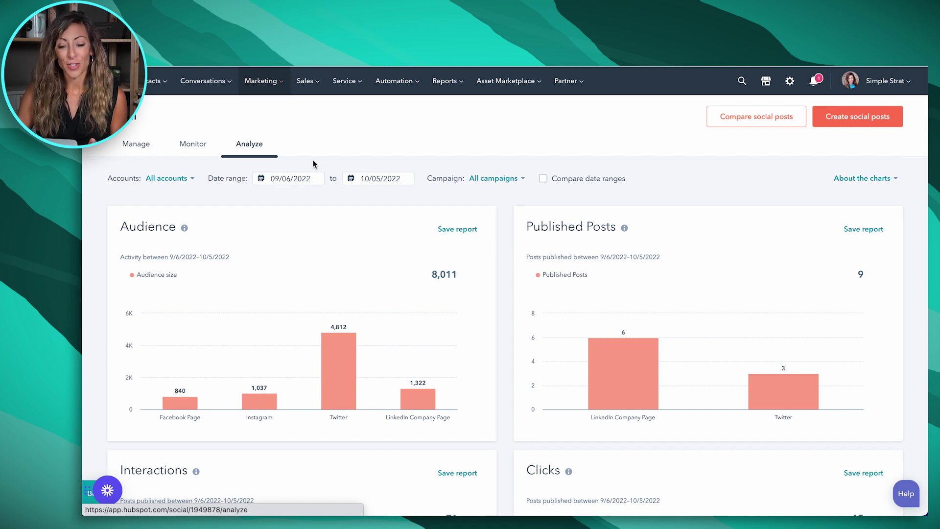
mouse_move(854, 37)
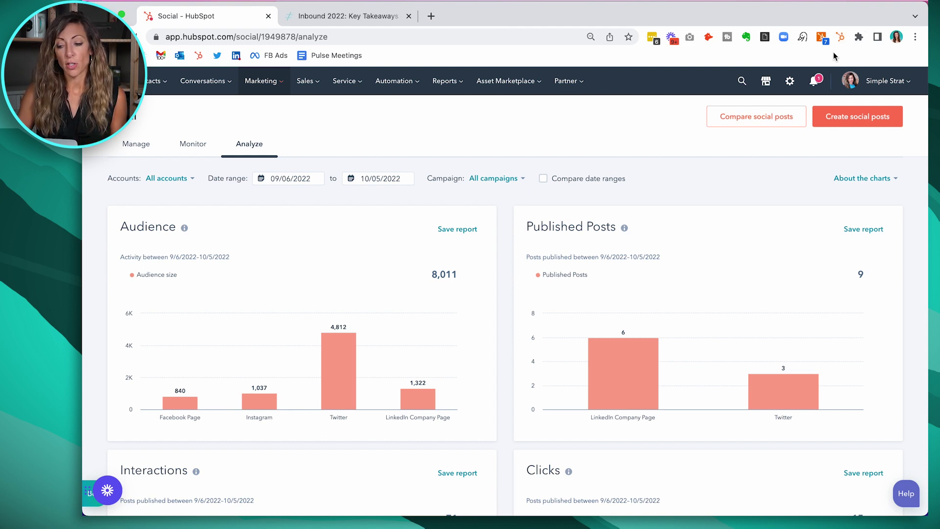
click(358, 23)
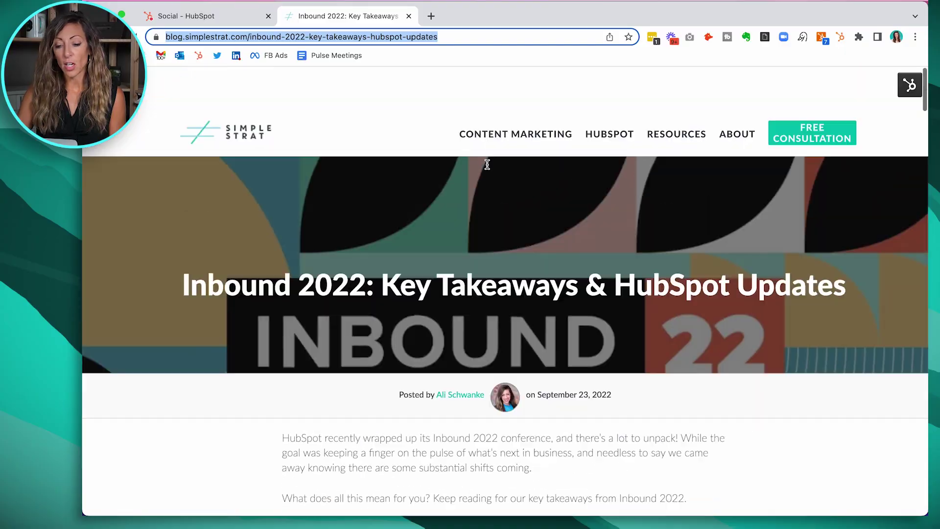
- From the Simple Strat blog index, open the 'HubSpot Lead Scoring 101: Finding Quality Leads' article
scroll(482, 91, down, 1)
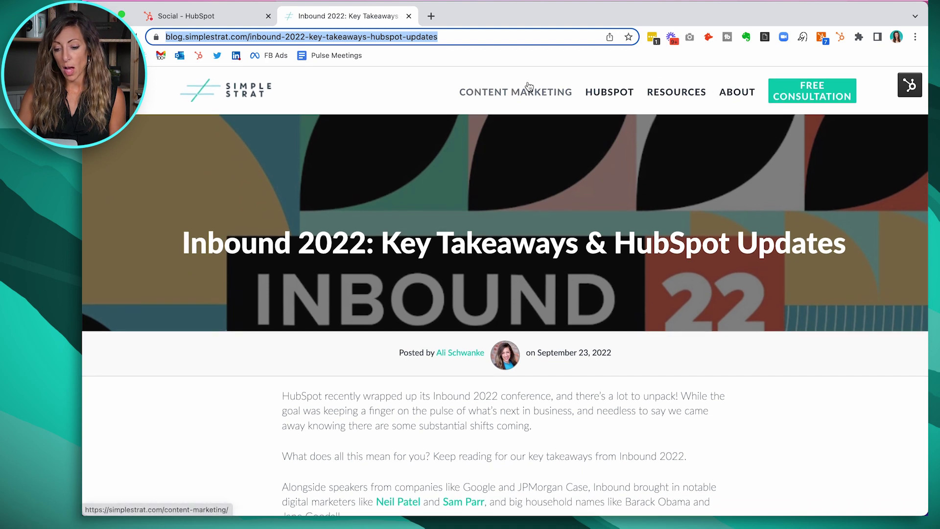
click(225, 89)
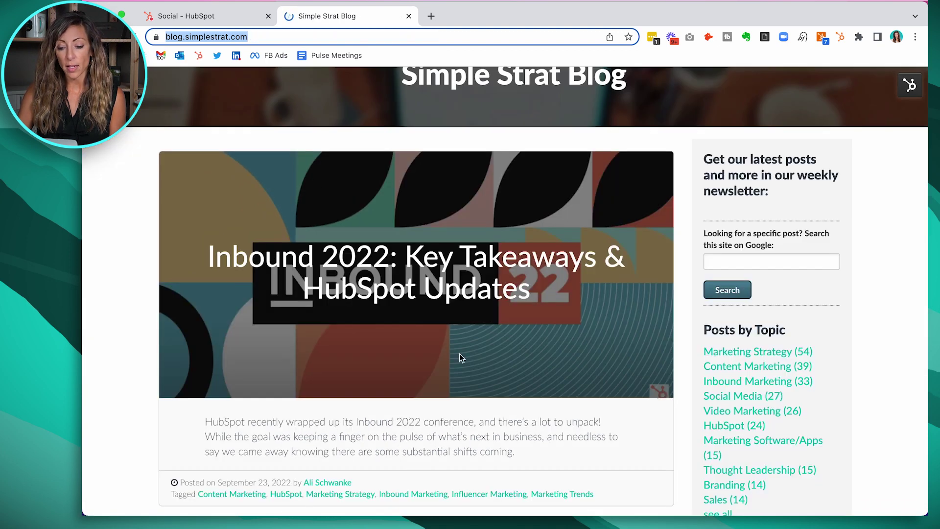
scroll(459, 354, down, 10)
scroll(459, 353, down, 4)
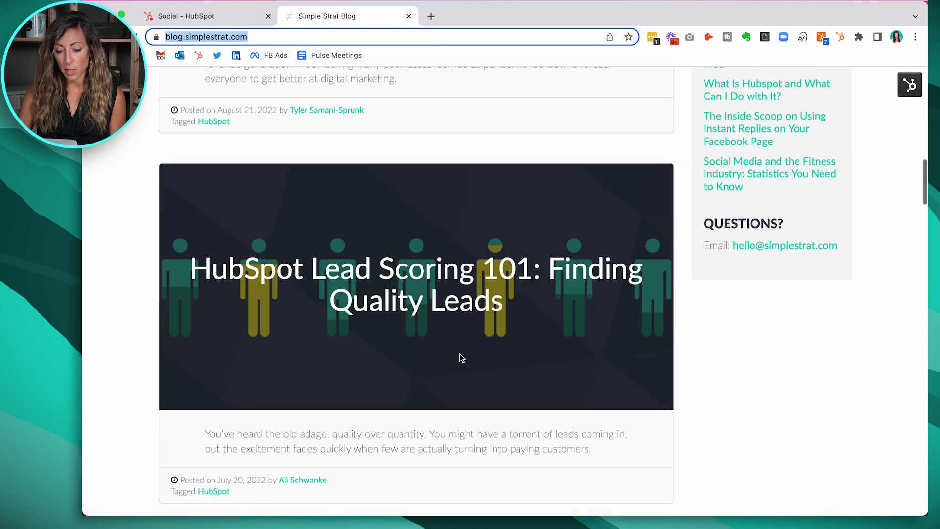
click(418, 278)
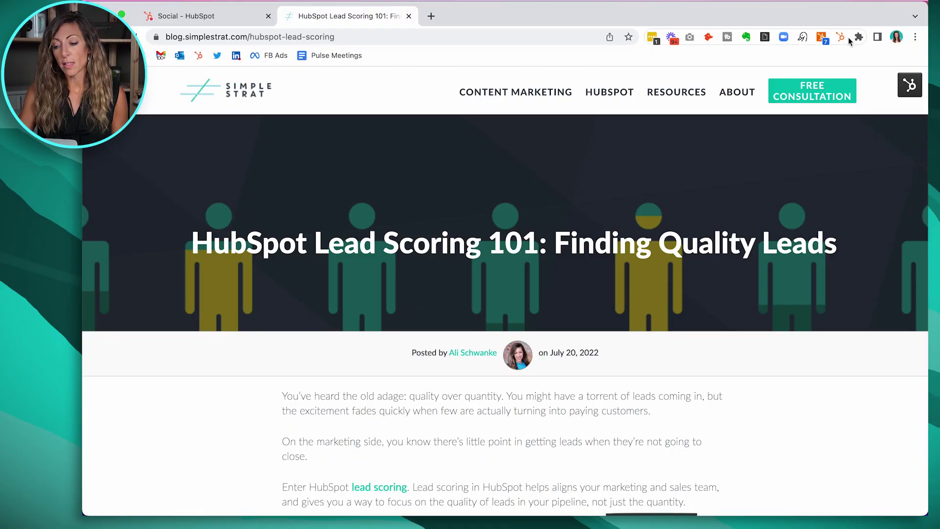
- Start a Twitter post prefixed 'Love this article from Simple Strat. Check out', dropping 'Finding Quality' from the title
click(841, 40)
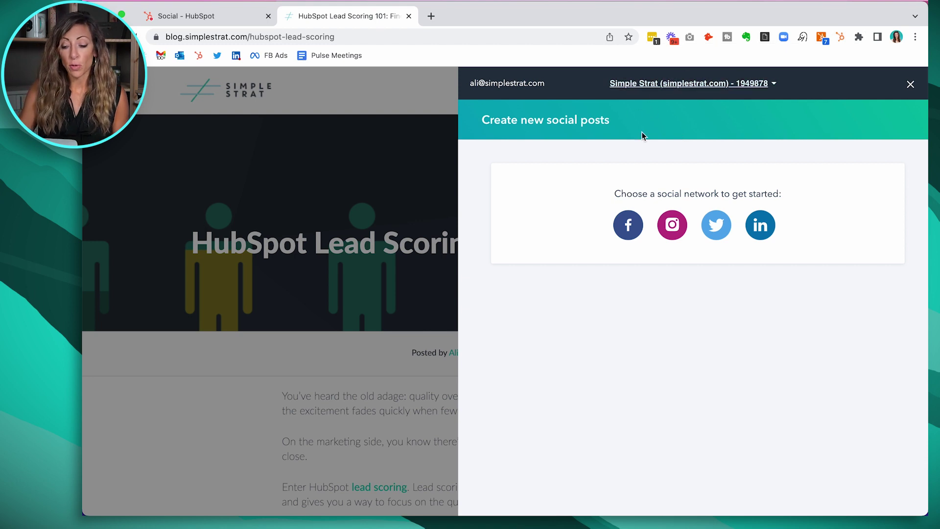
click(716, 229)
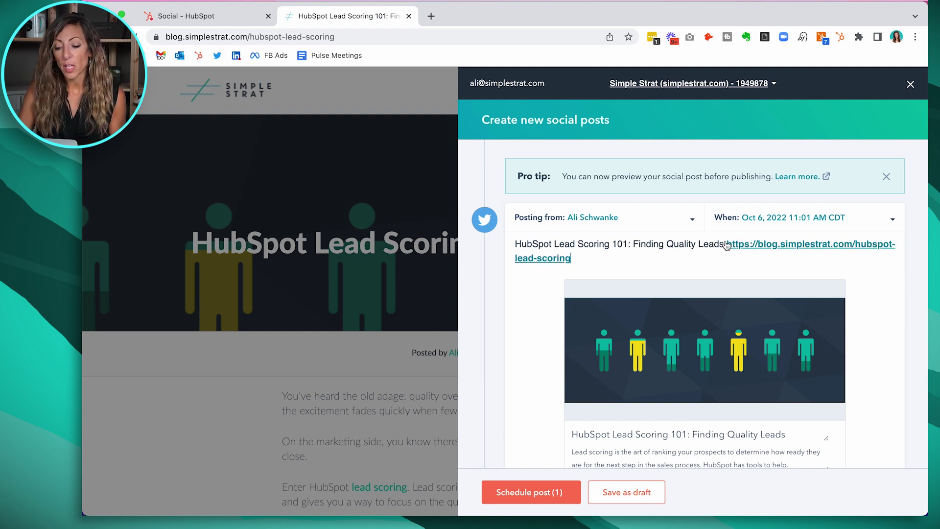
click(515, 243)
text(Love this article from S)
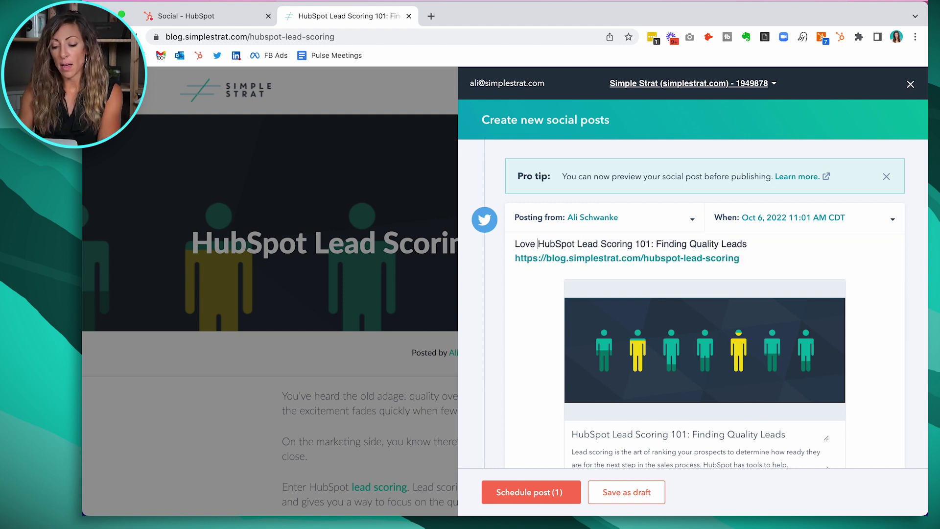
text(imple )
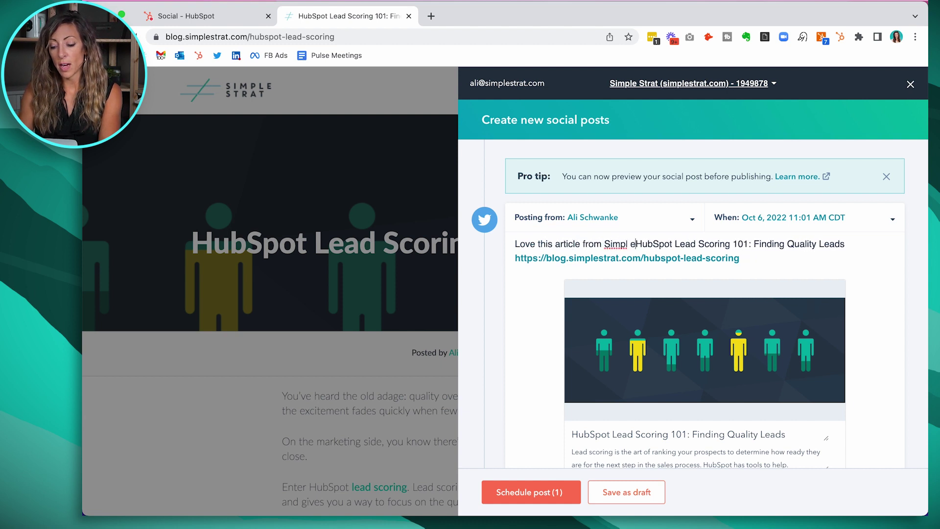
text(Strat. Check ou)
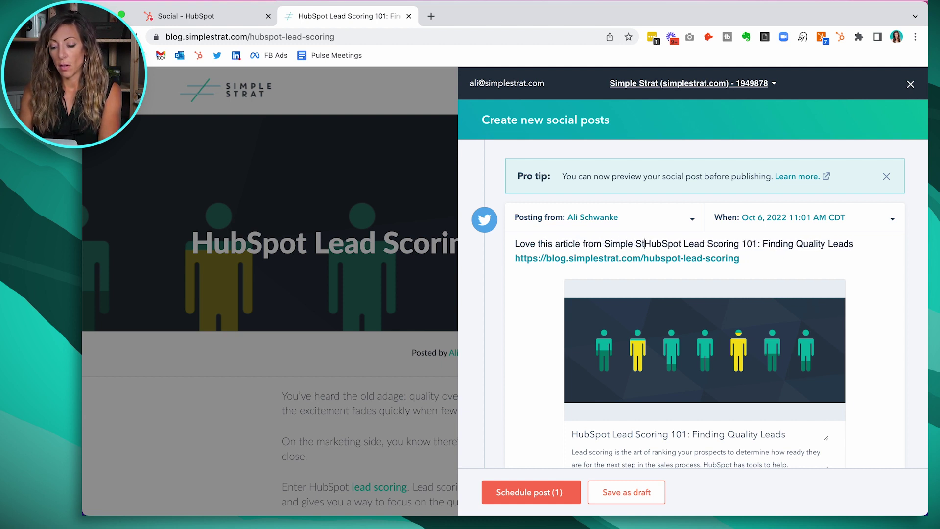
text(t)
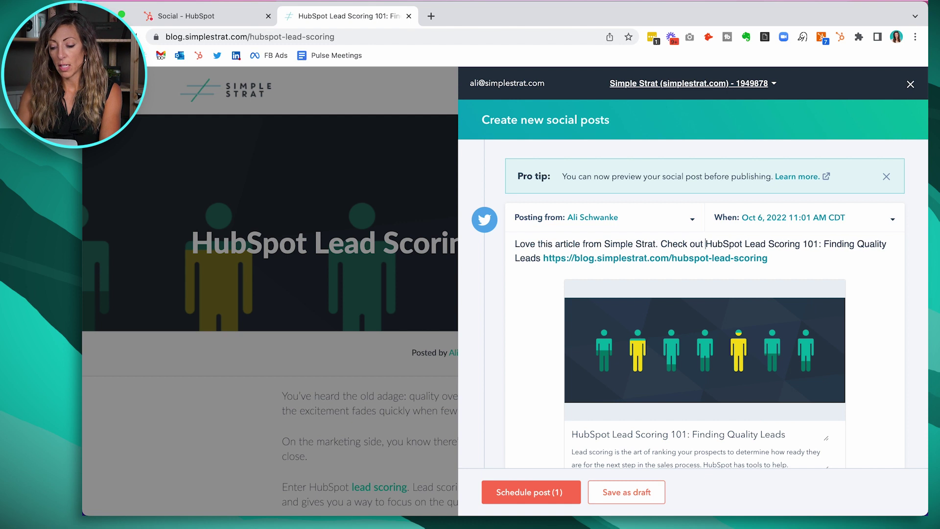
drag(892, 245, 824, 245)
key(BackSpace)
- Add a LinkedIn post sharing the same Lead Scoring article
scroll(811, 310, down, 3)
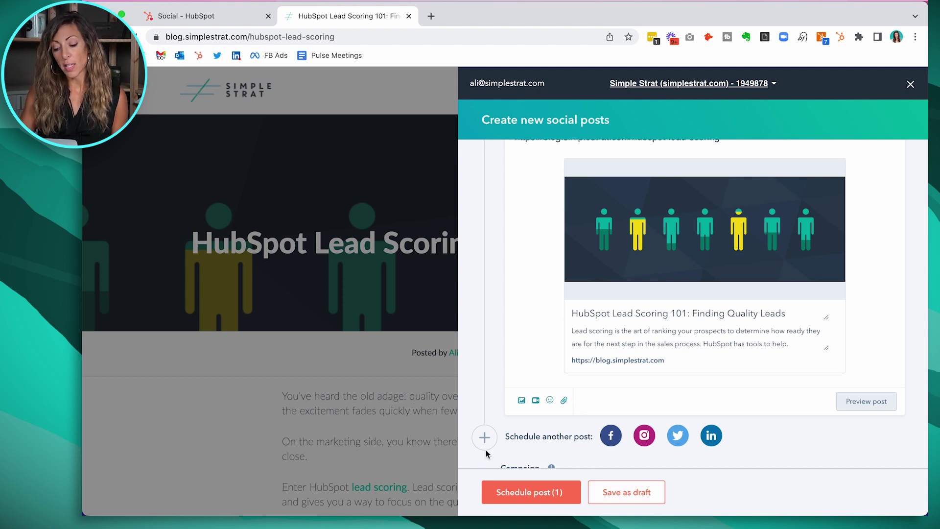
scroll(510, 396, down, 1)
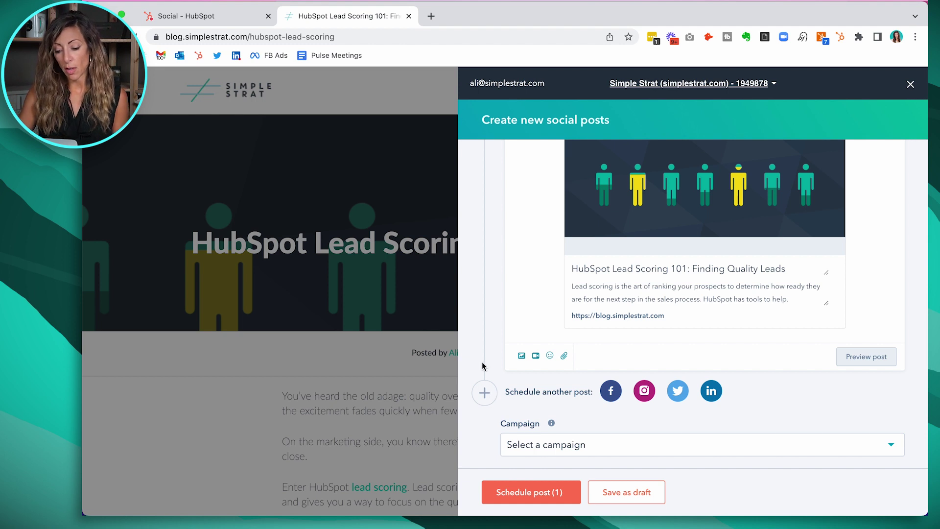
click(716, 395)
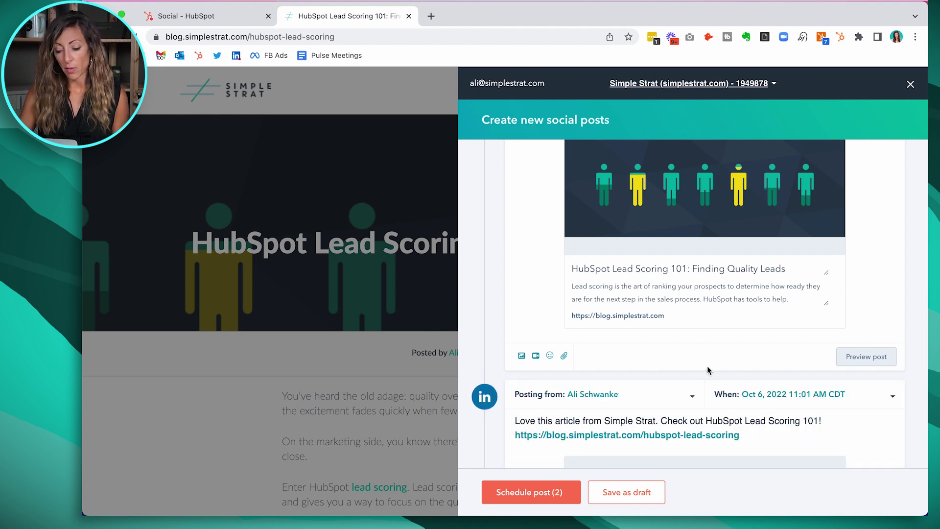
scroll(706, 368, down, 3)
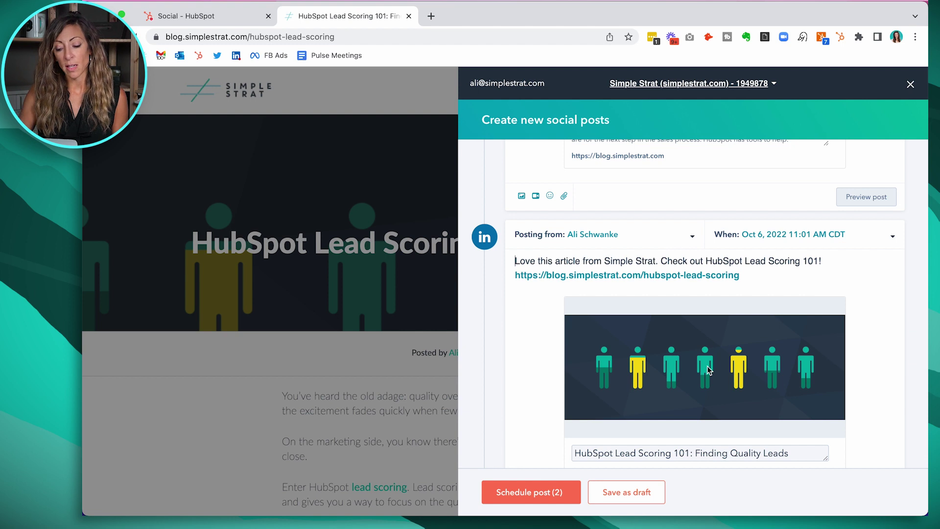
mouse_move(632, 427)
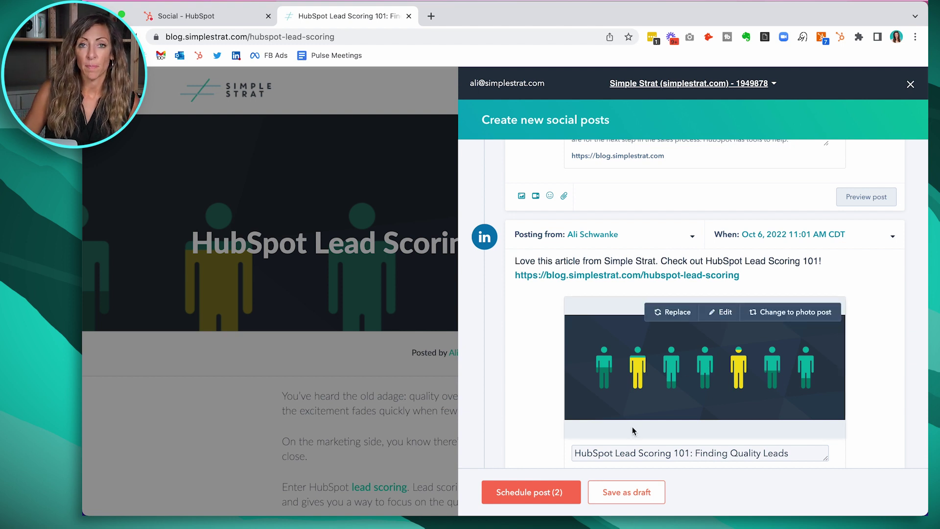